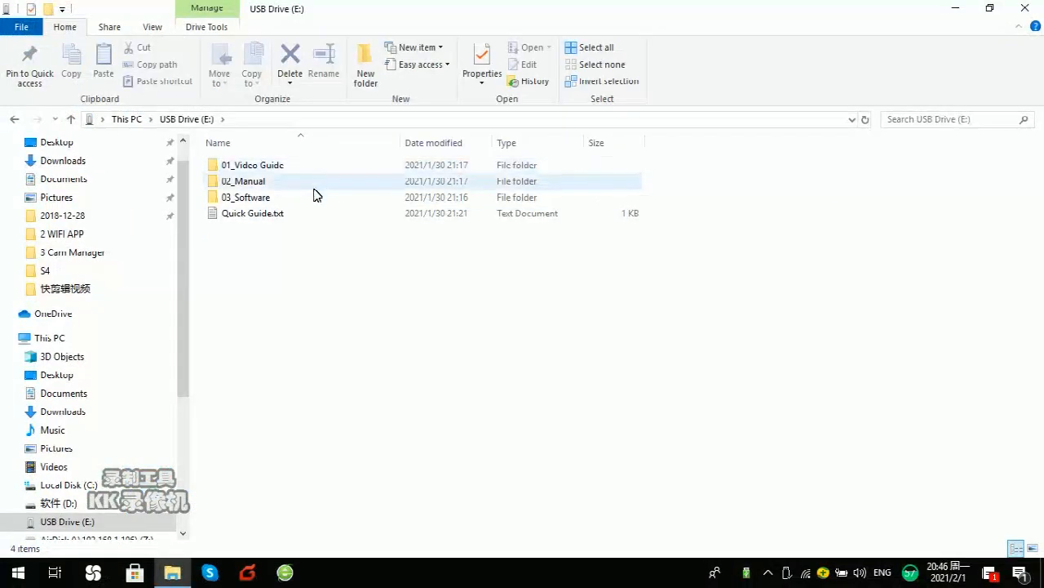
Step: Open the USB drive's 03_Software folder and move the Explorer window aside to expose the desktop
double_click(306, 200)
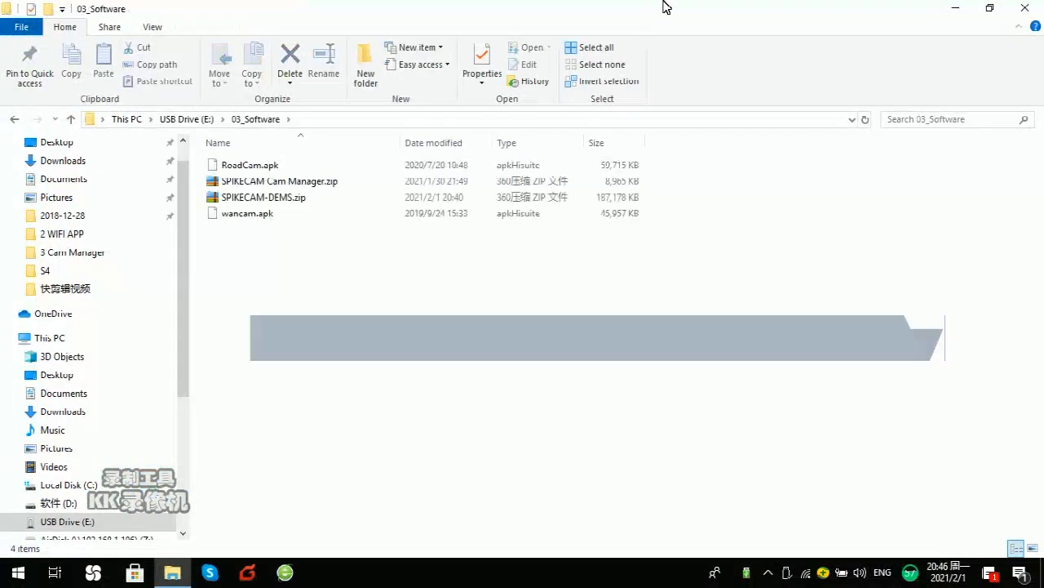
click(990, 8)
drag(720, 109, 868, 88)
Step: Copy SPIKECAM-DEMS.zip and paste it onto the desktop
click(754, 253)
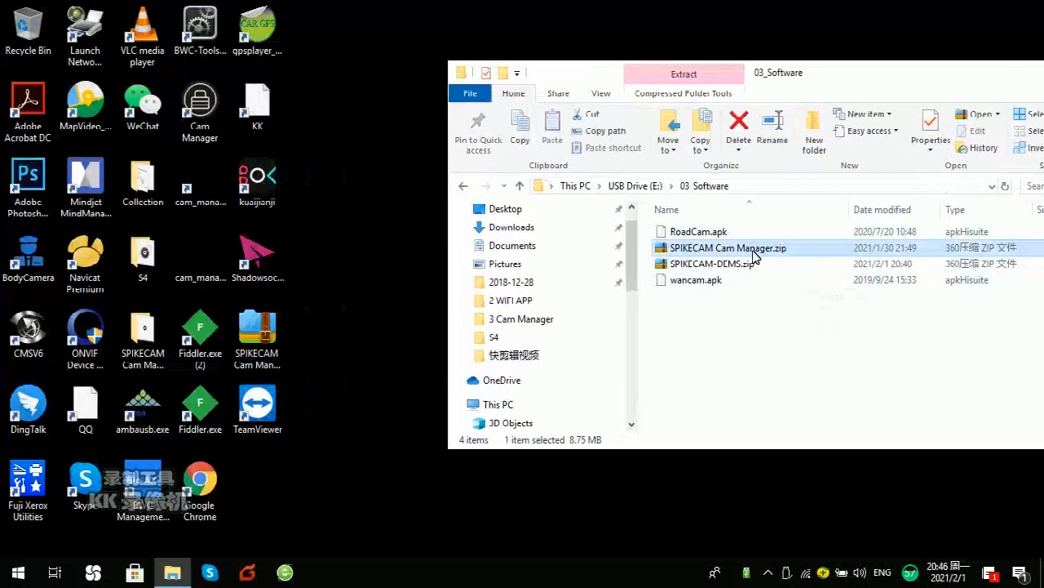
right_click(742, 263)
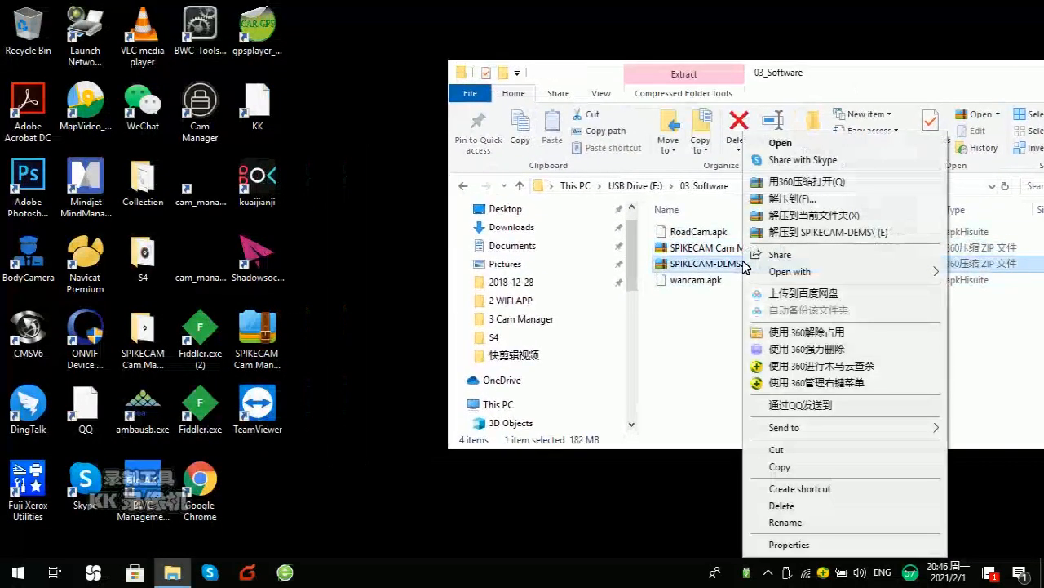
click(780, 467)
right_click(267, 495)
click(324, 353)
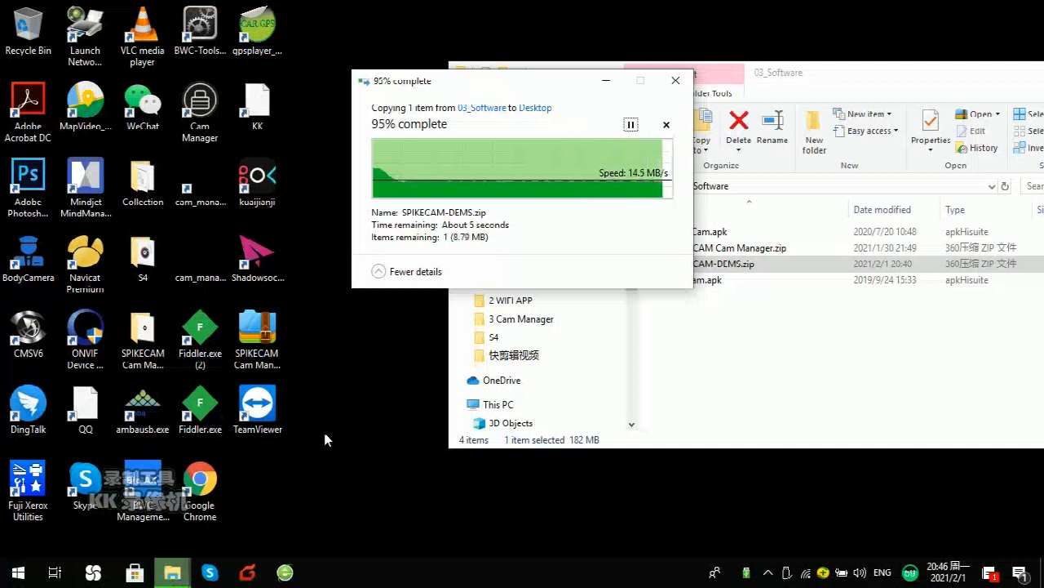
Step: Extract SPIKECAM-DEMS.zip to a SPIKECAM-DEMS desktop folder and run SPIKECAM-DEMS.exe from it
right_click(275, 486)
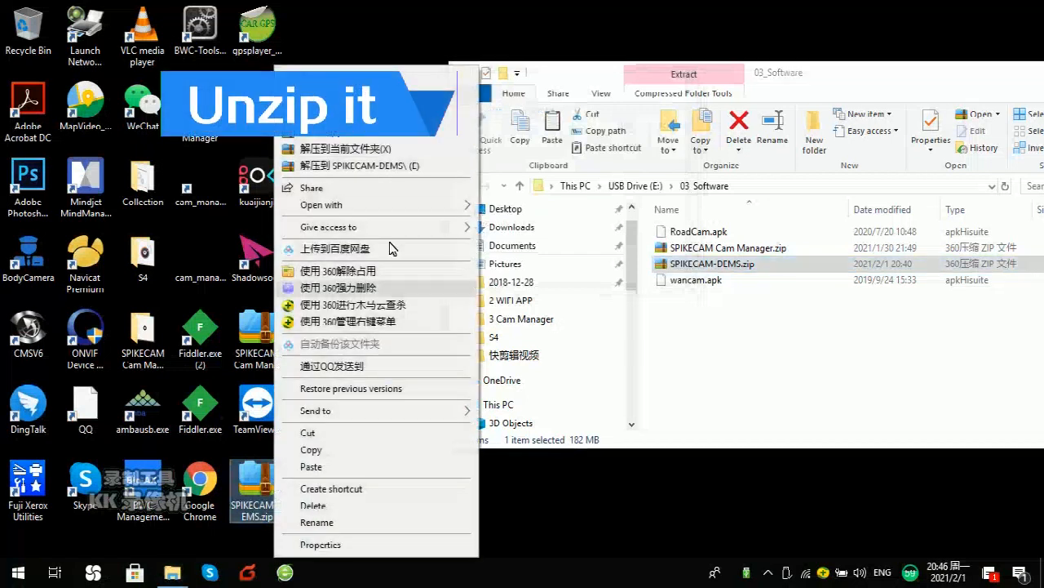
click(399, 167)
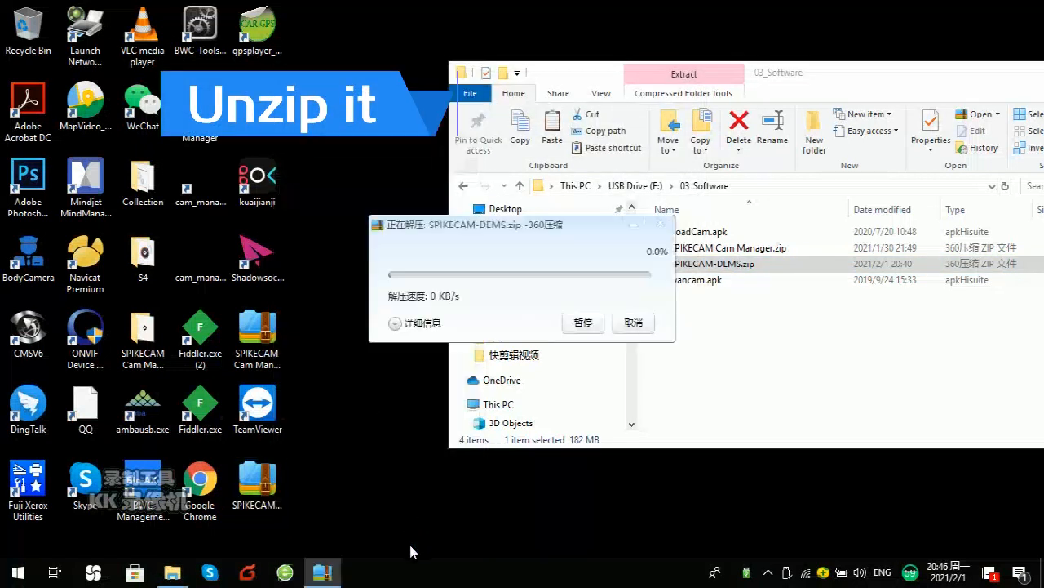
click(320, 55)
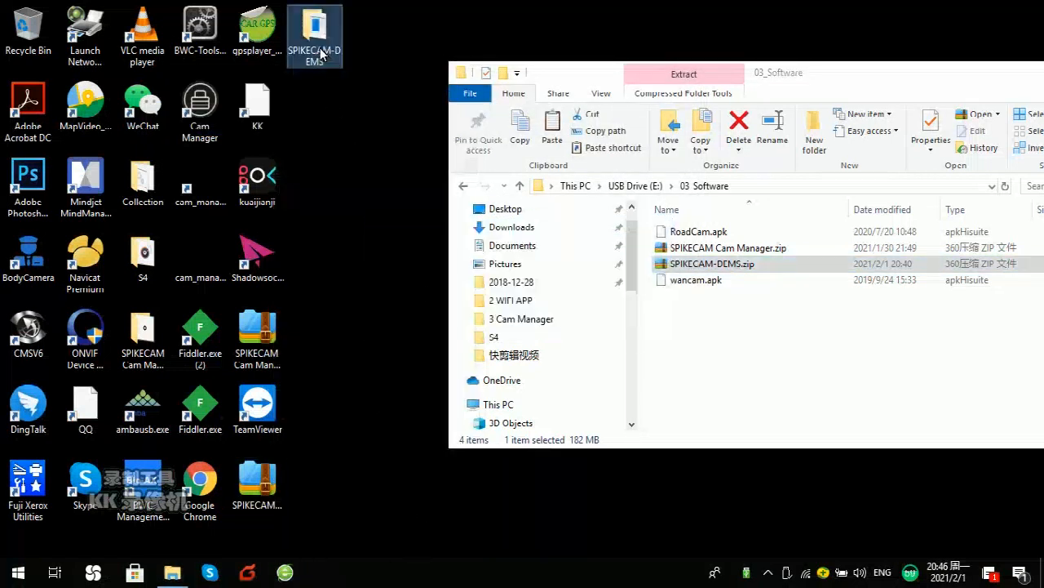
double_click(321, 45)
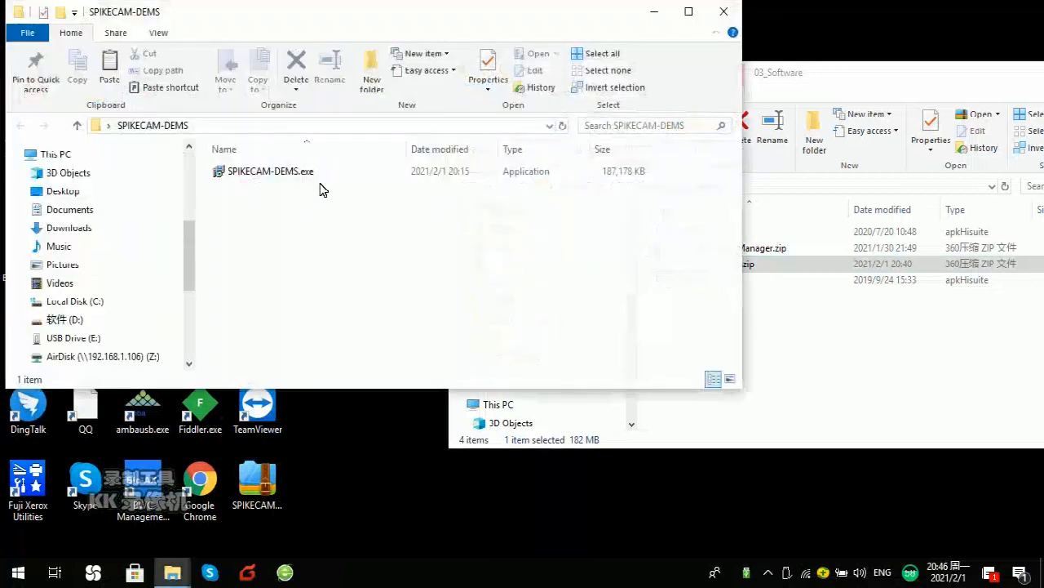
click(319, 173)
click(321, 173)
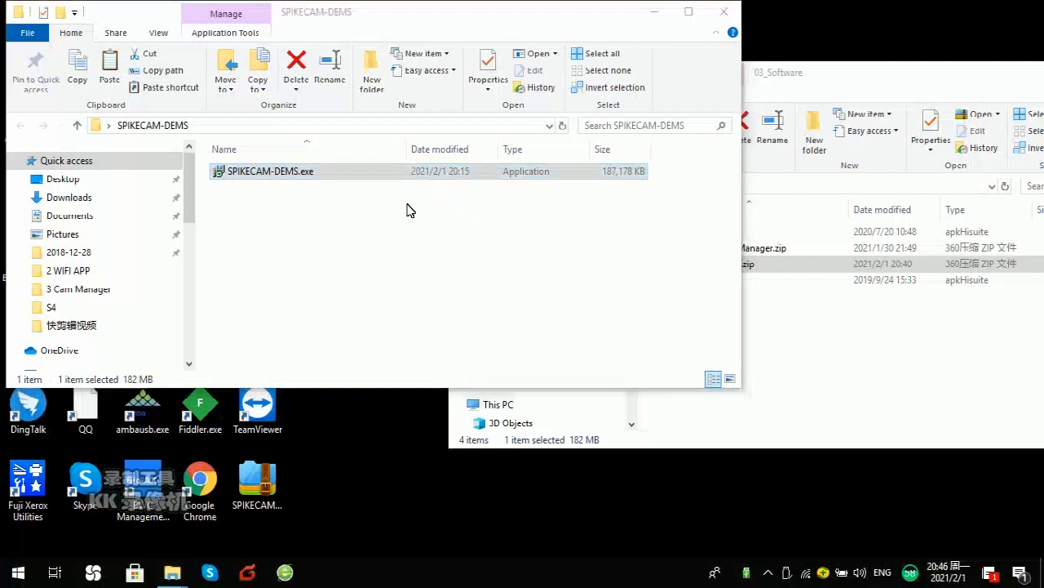
click(381, 179)
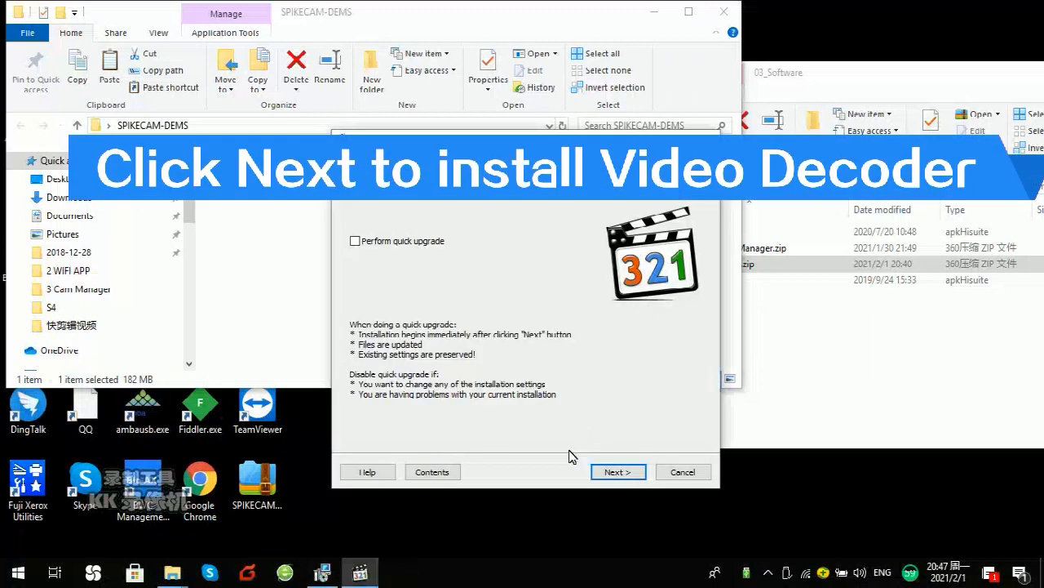
Step: Install K-Lite Codec Pack 13.6.0 Basic keeping every default page, then close the finished installer
click(617, 474)
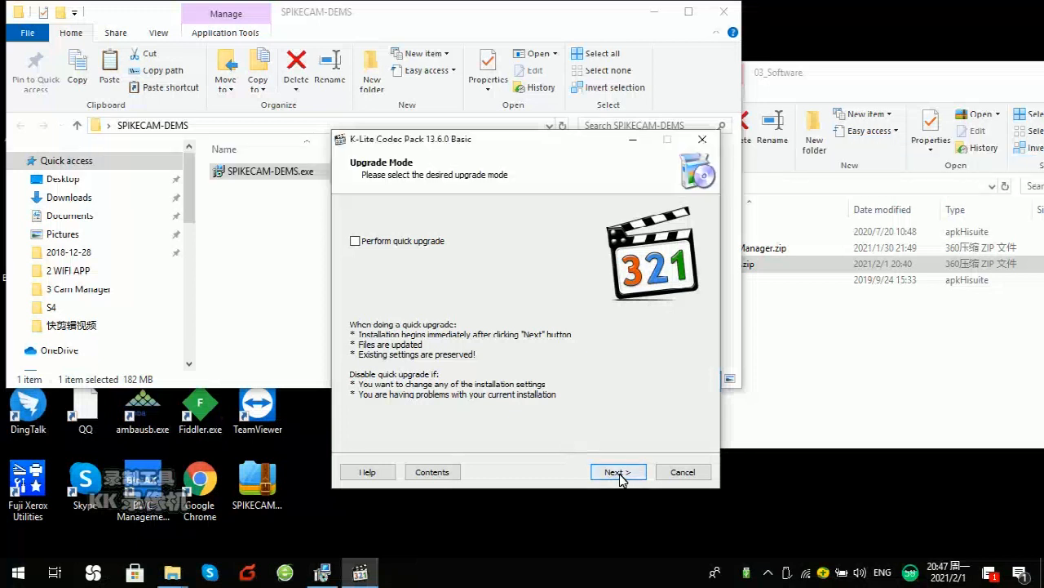
click(618, 472)
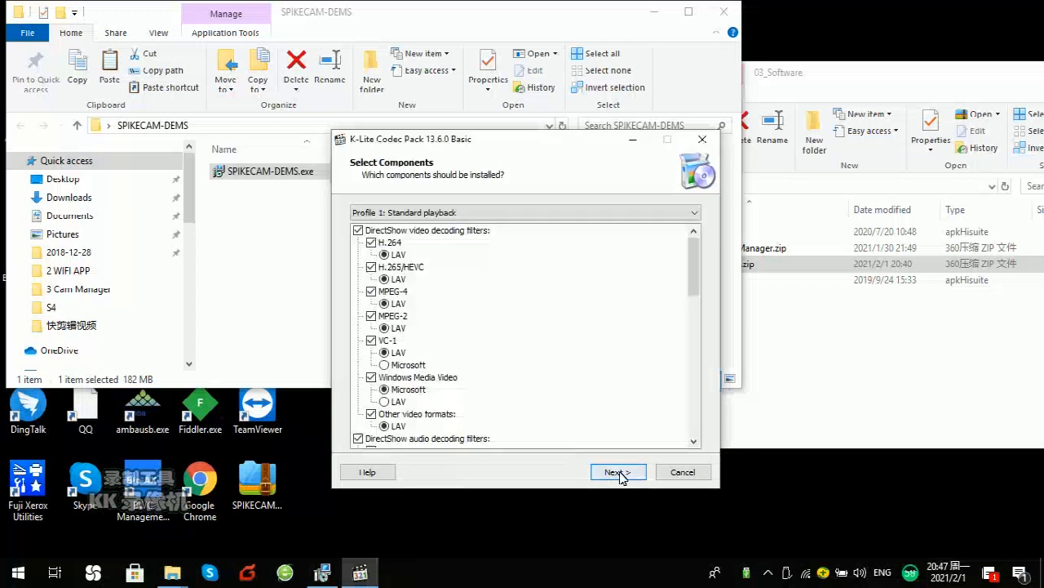
click(618, 473)
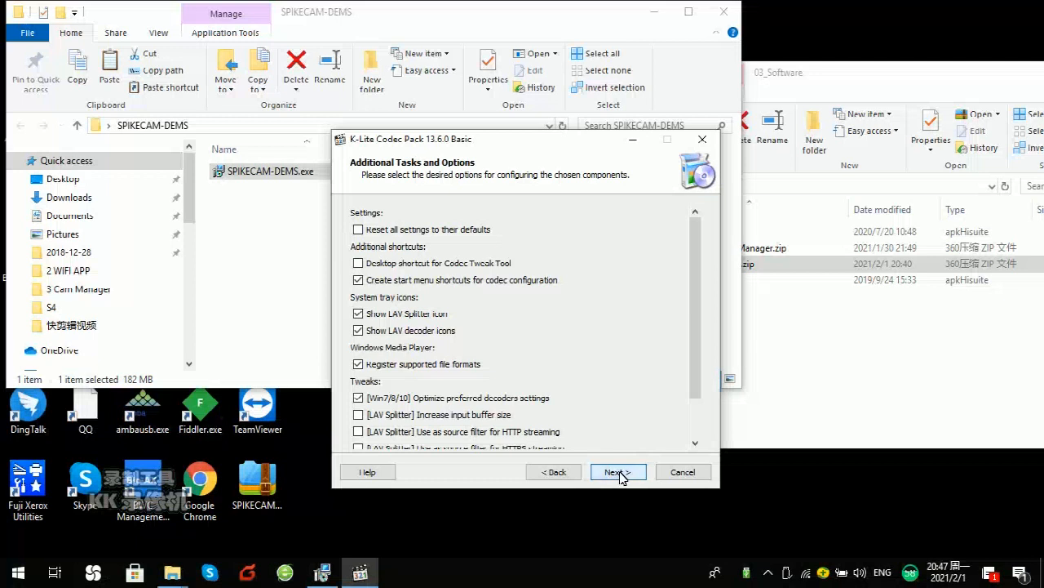
click(619, 473)
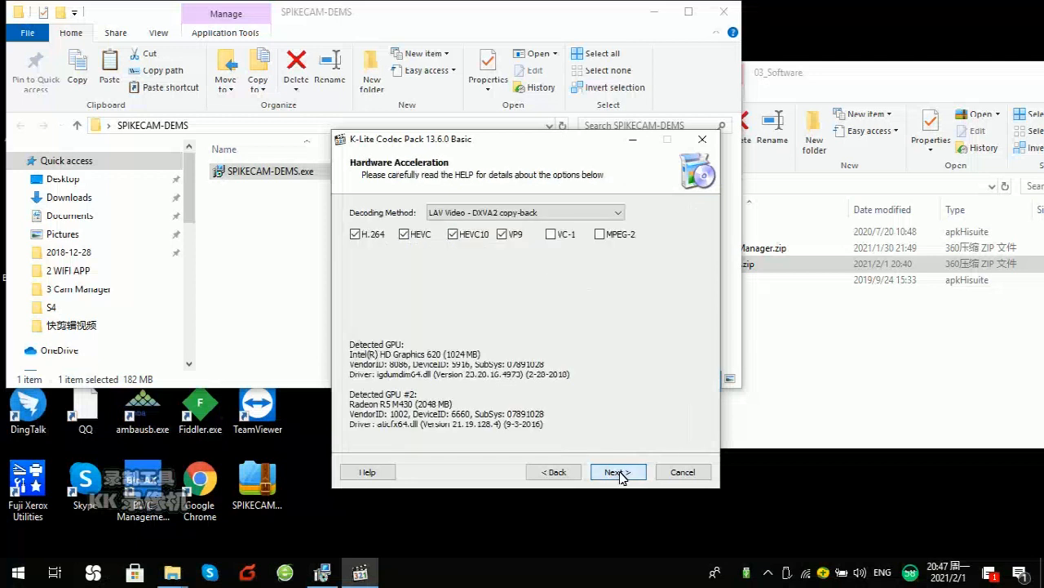
click(618, 473)
click(619, 473)
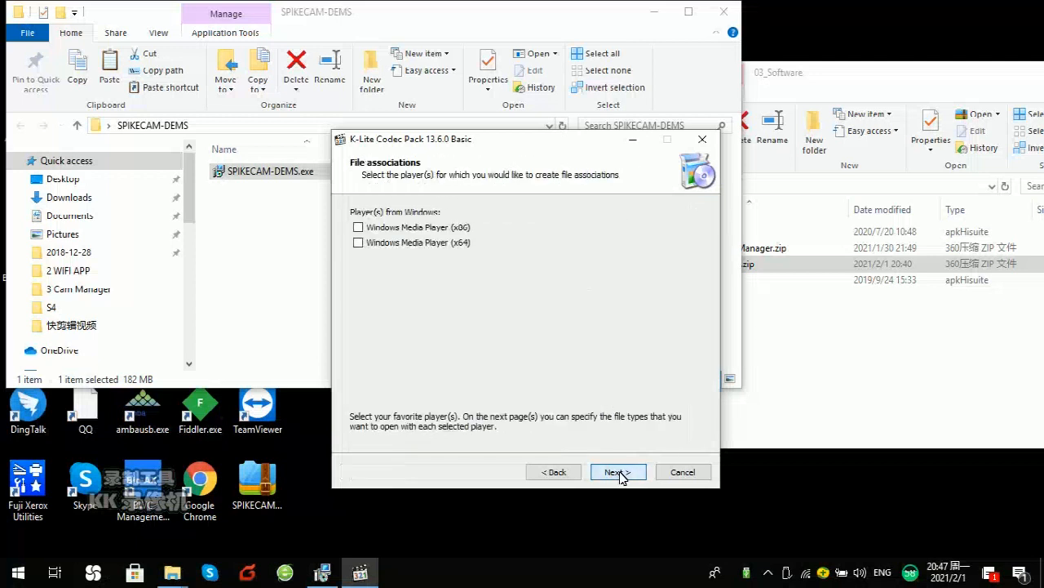
click(618, 473)
click(619, 474)
click(618, 473)
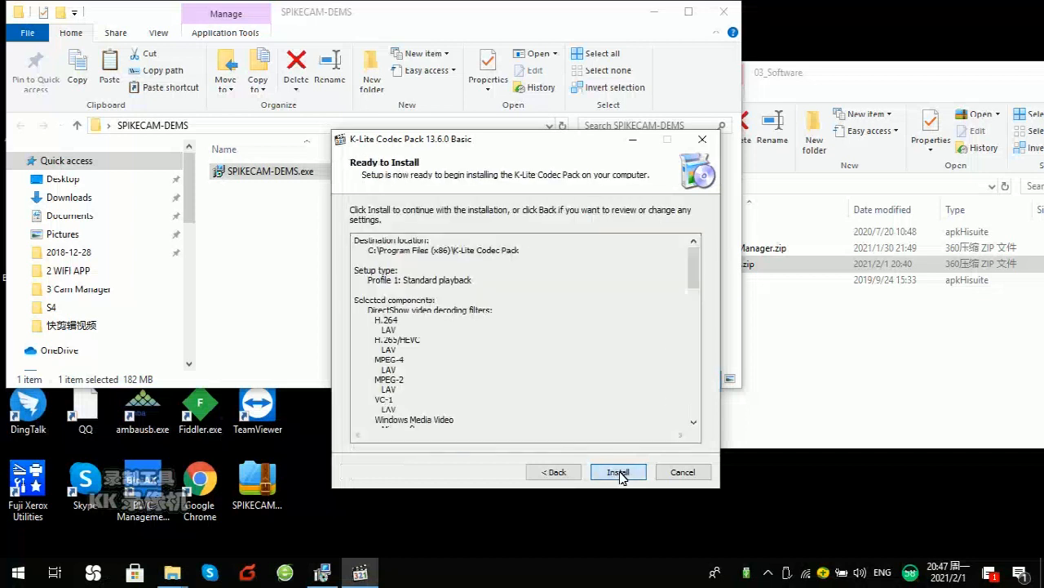
click(619, 473)
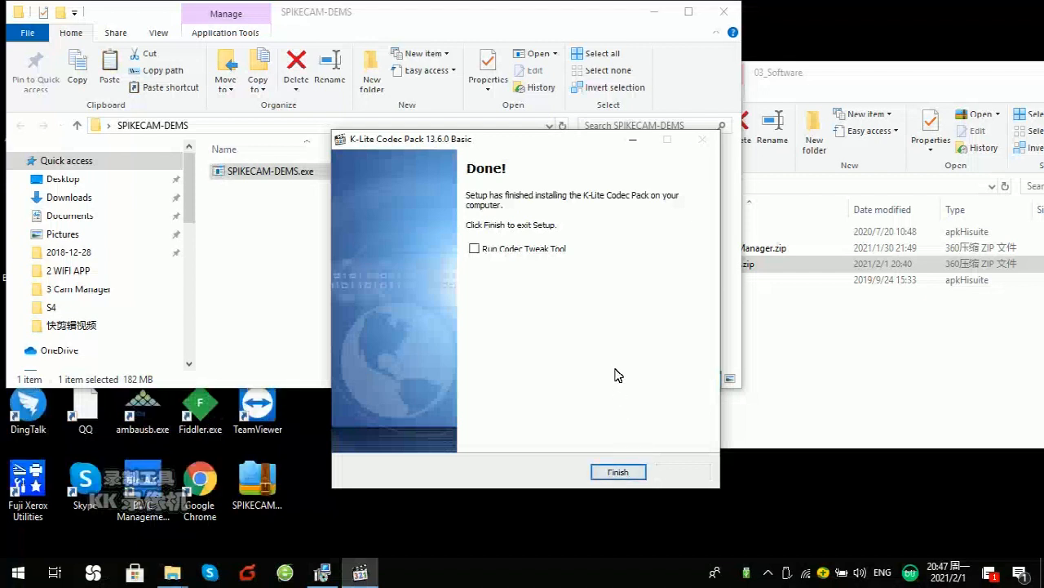
click(626, 473)
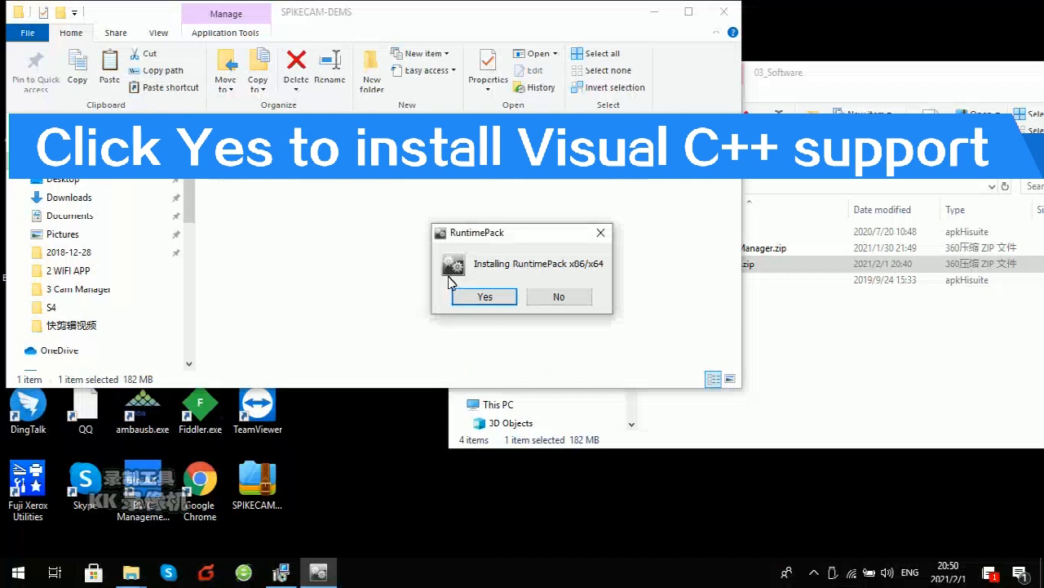
Step: Agree to install RuntimePack x86/x64 and dismiss the RuntimePack Installed! message
click(484, 297)
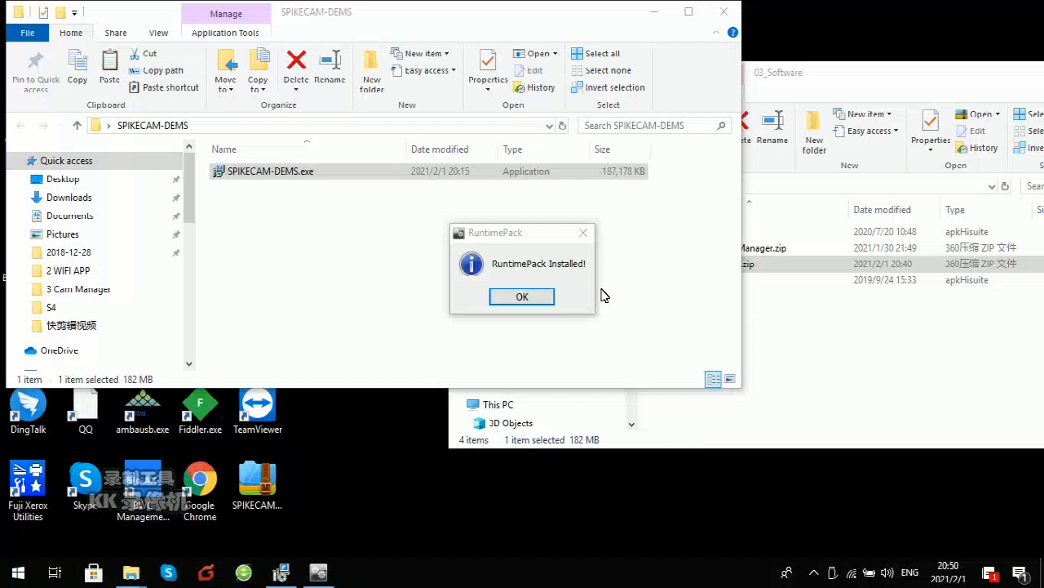
click(522, 296)
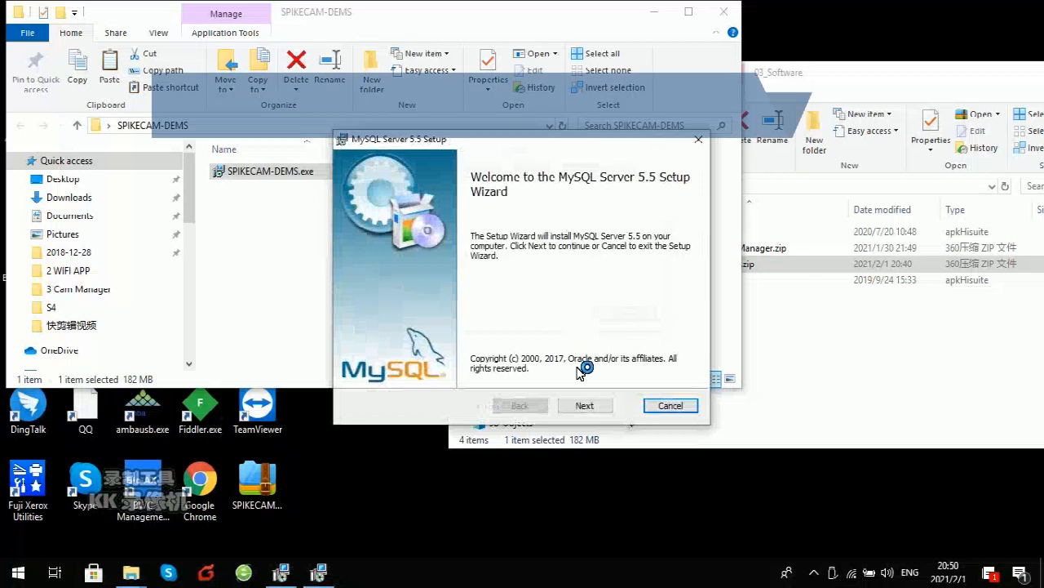
Step: Accept the MySQL Server 5.5 license and install it with the Typical setup type
click(587, 407)
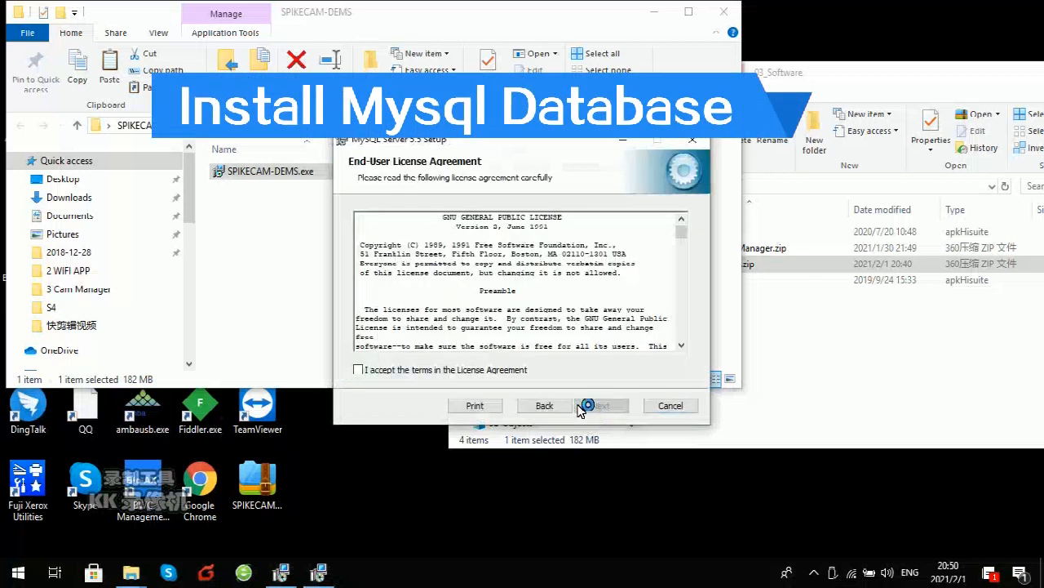
click(499, 373)
click(602, 405)
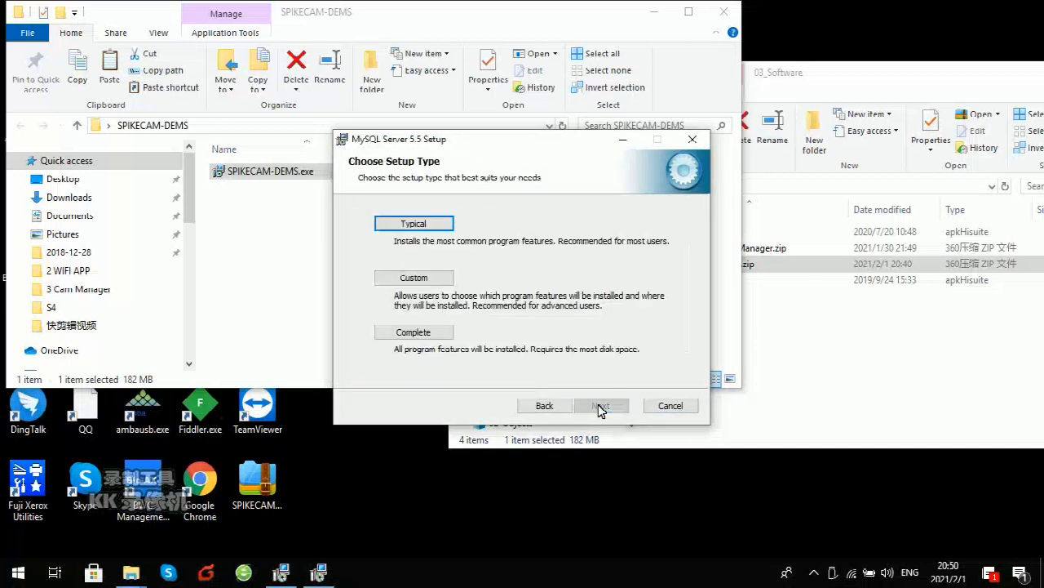
click(424, 224)
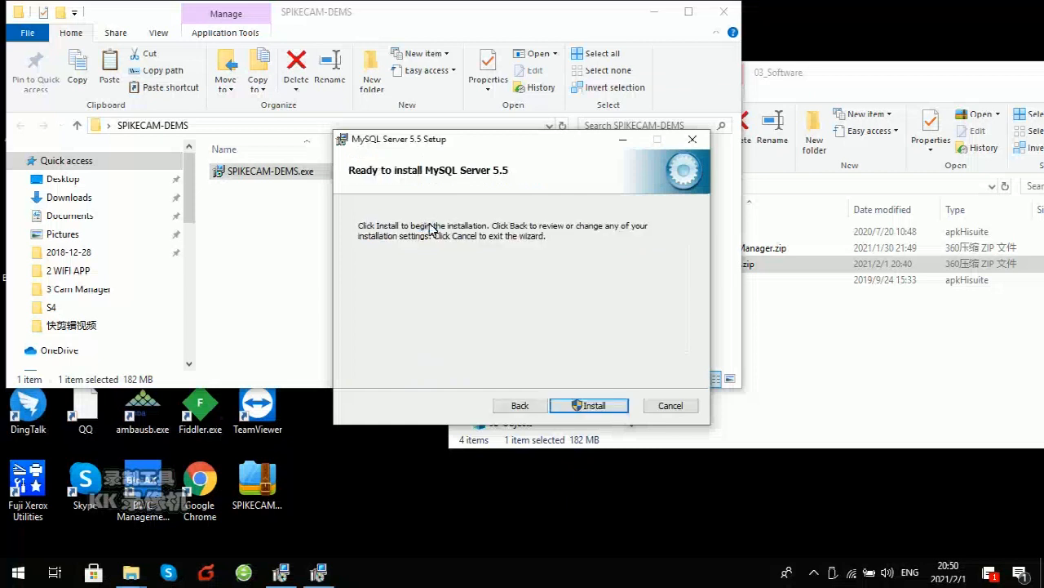
click(585, 405)
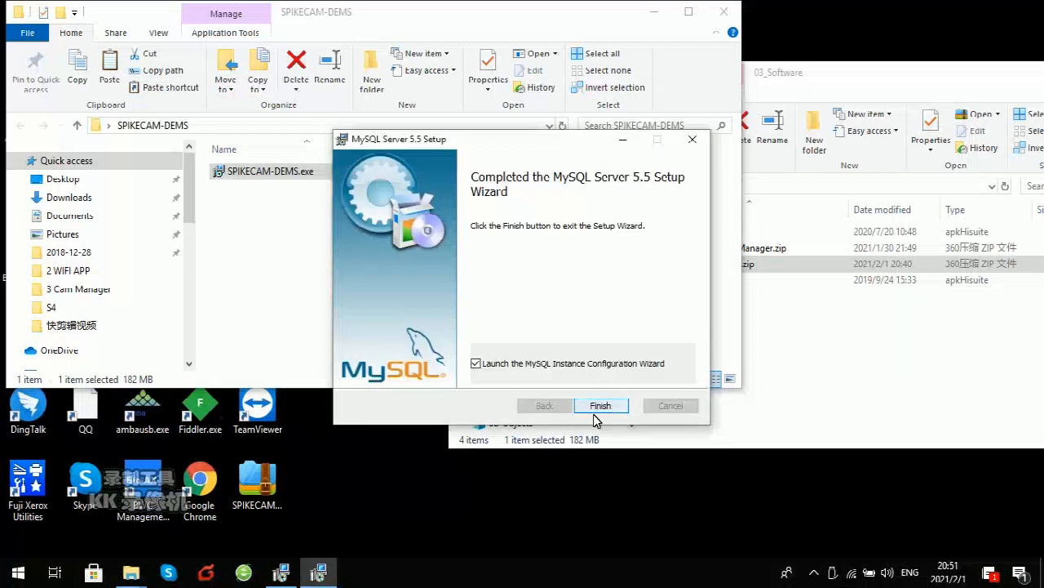
click(810, 578)
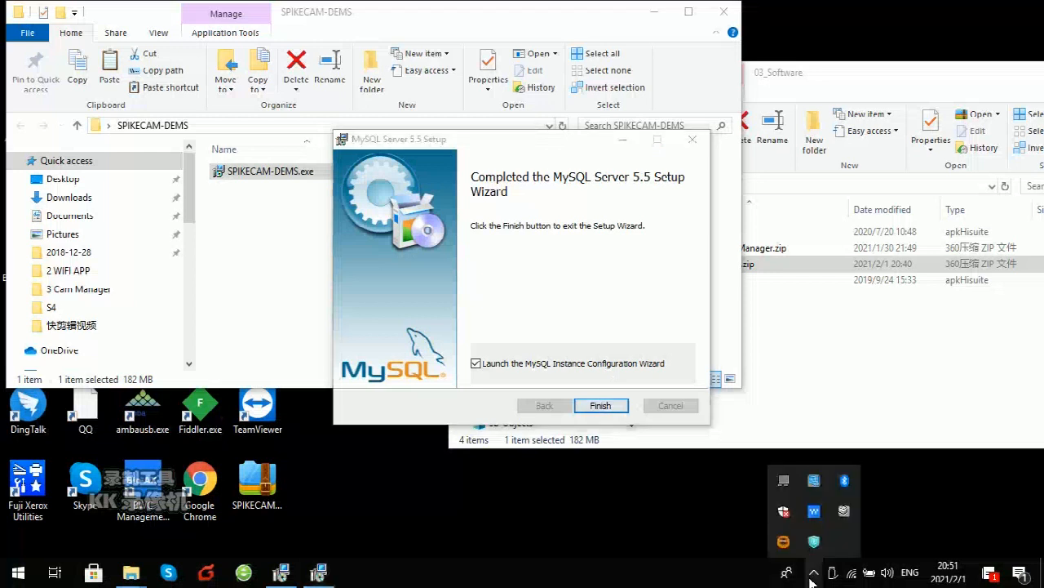
click(812, 579)
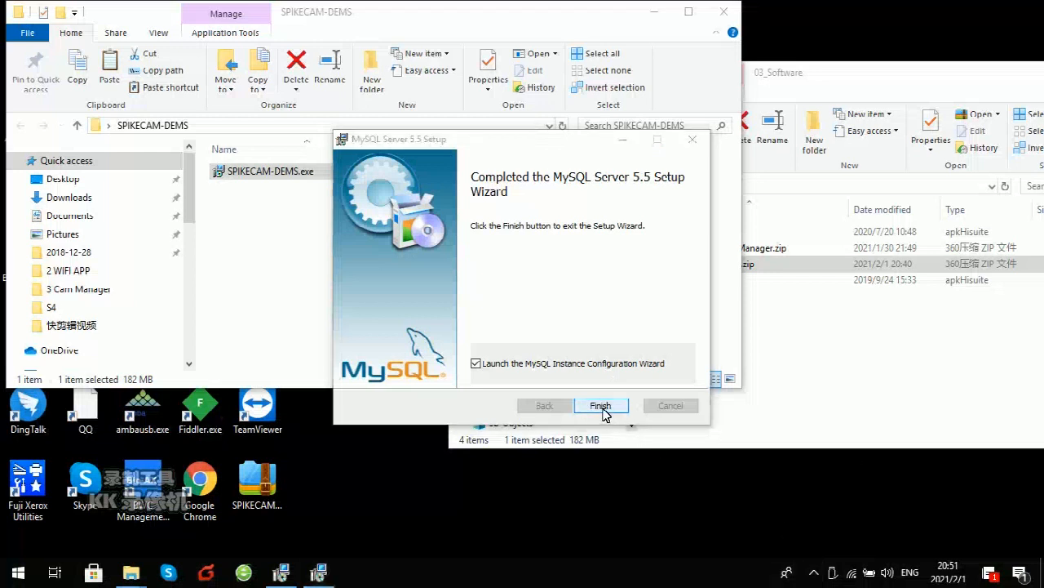
Step: Configure a Developer Machine, Multifunctional Database instance on port 3306 with a firewall exception
click(601, 406)
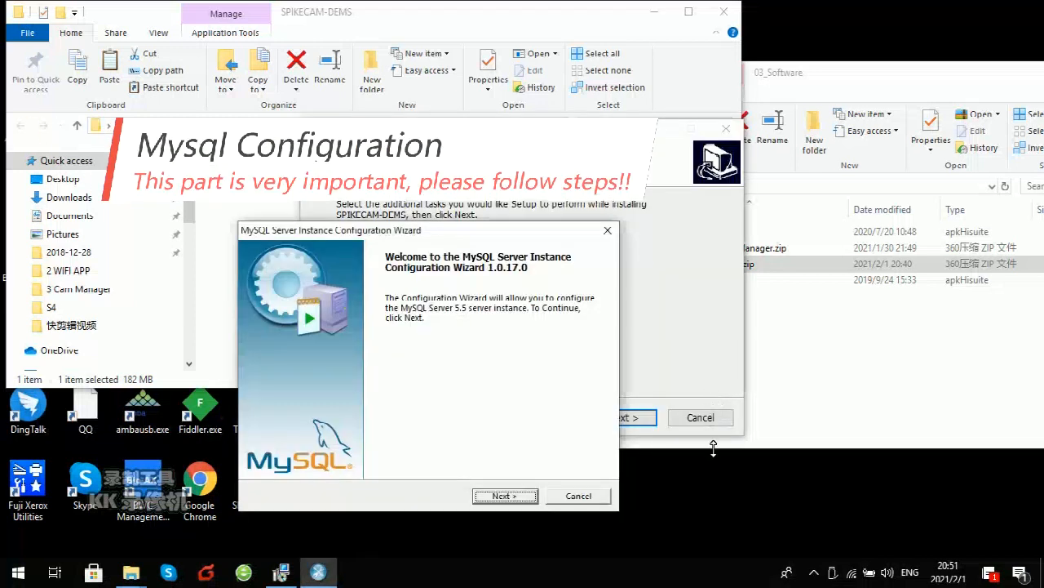
click(505, 496)
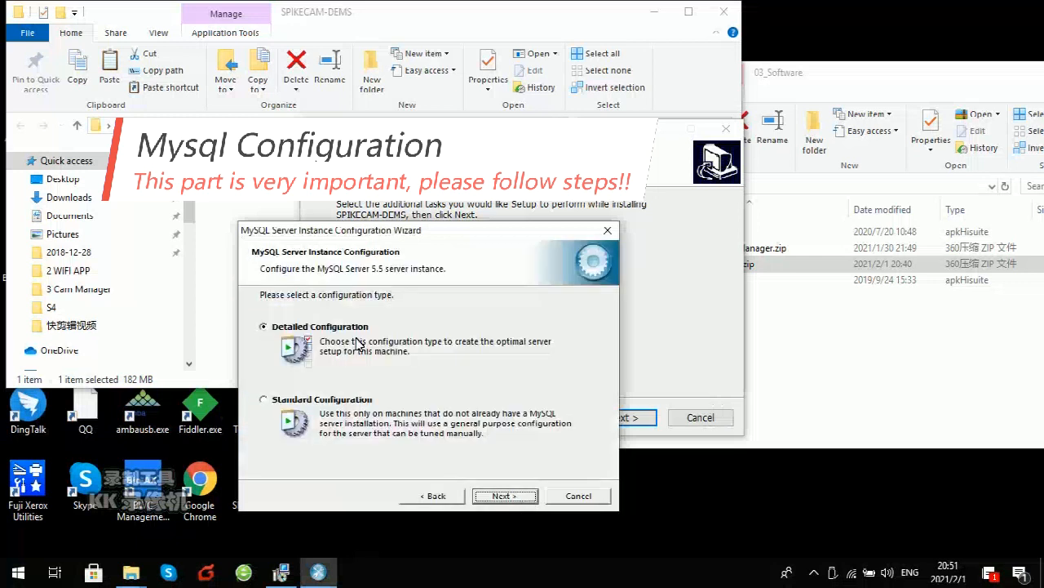
click(520, 503)
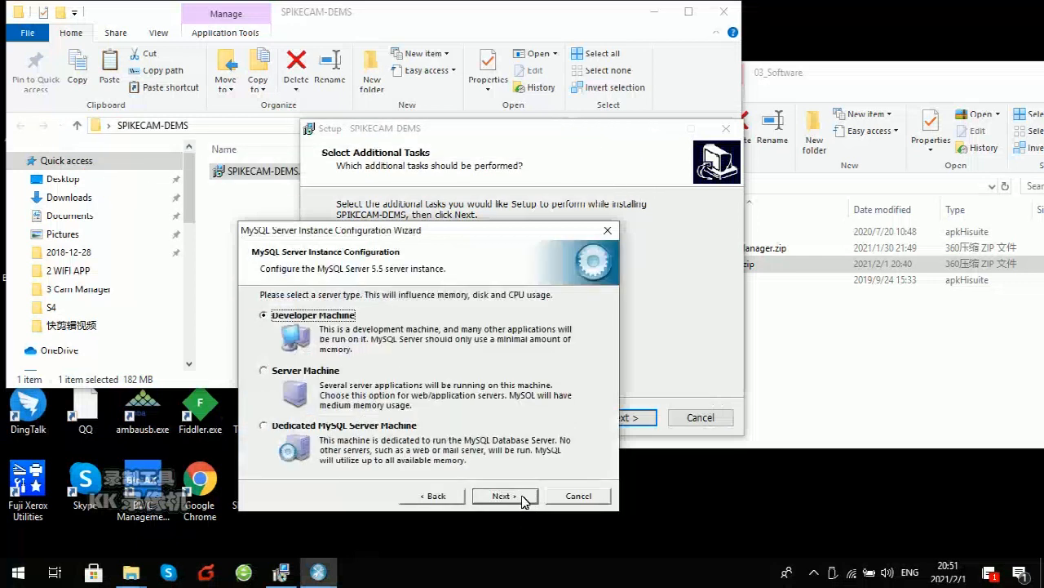
click(515, 497)
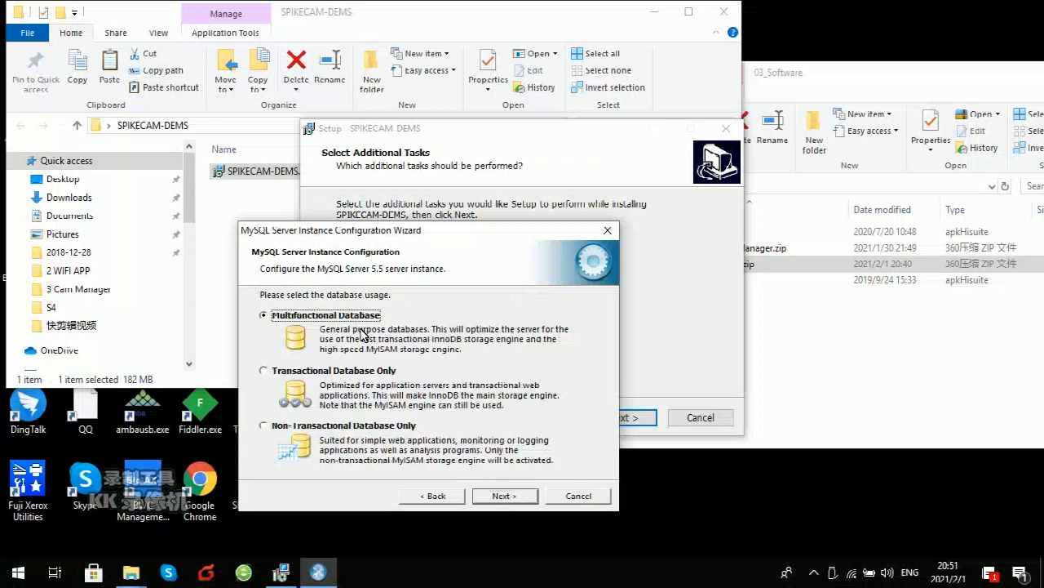
click(507, 495)
click(507, 495)
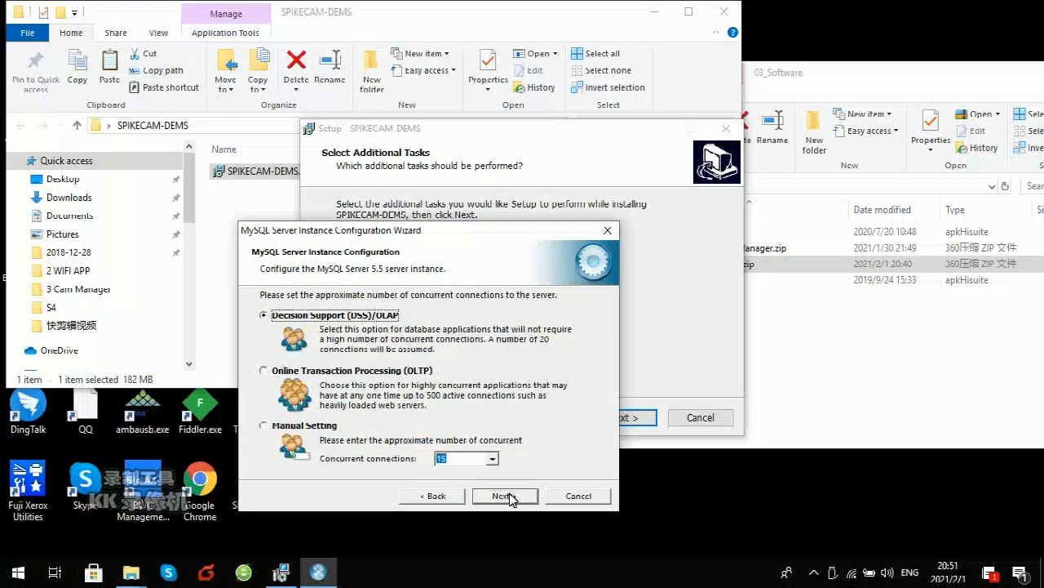
click(506, 495)
click(447, 368)
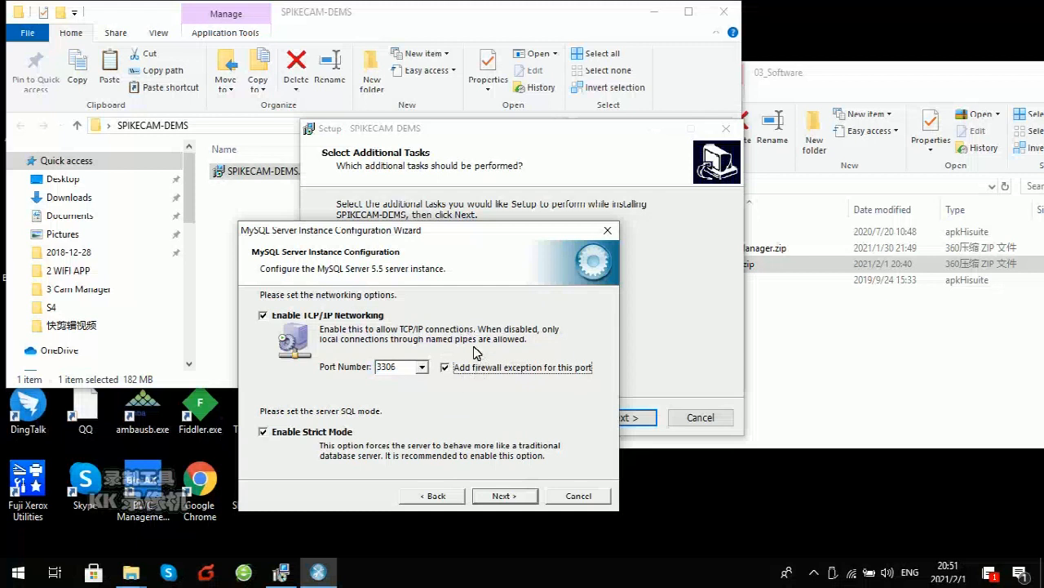
click(505, 495)
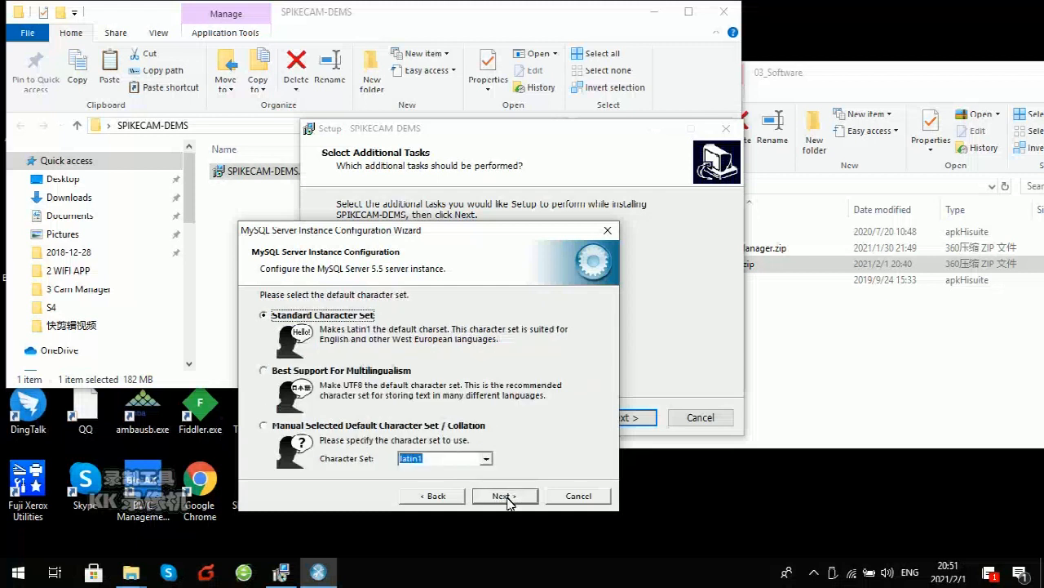
Step: Set the default character set manually to utf8
click(336, 430)
click(486, 458)
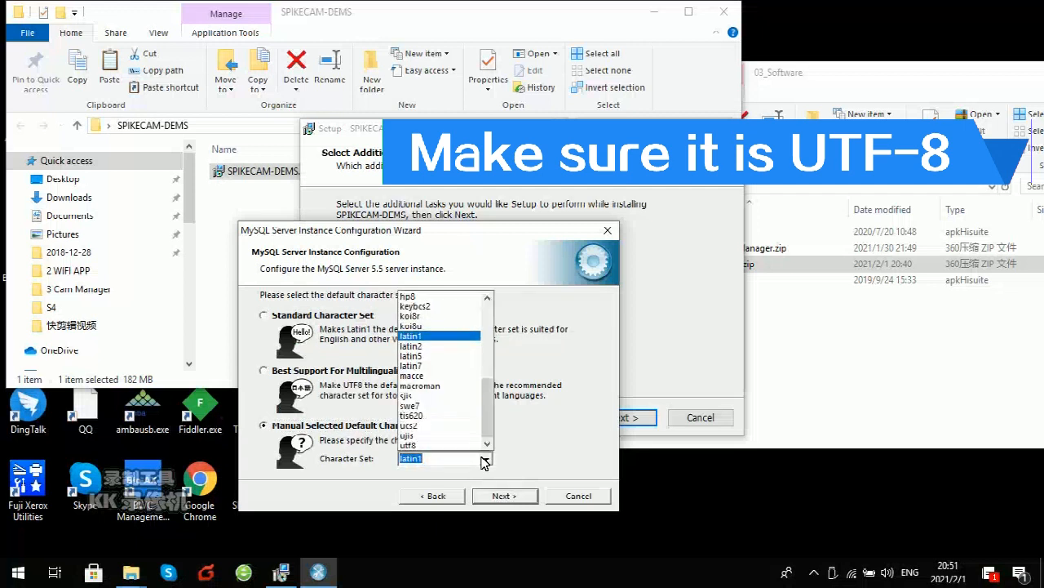
click(464, 448)
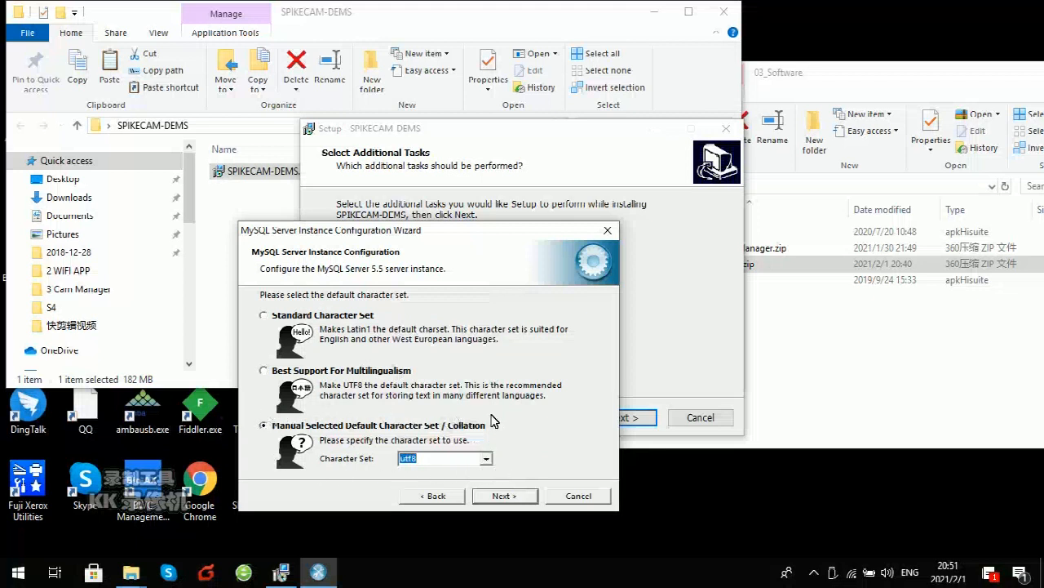
click(517, 498)
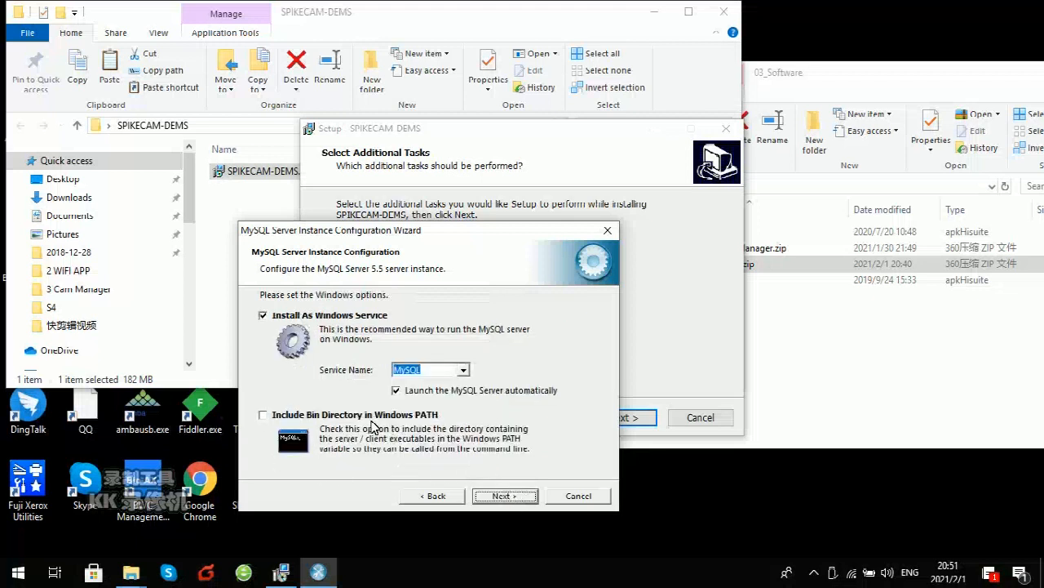
Step: Add the bin directory to PATH, set a root password with remote root access, and execute
click(277, 416)
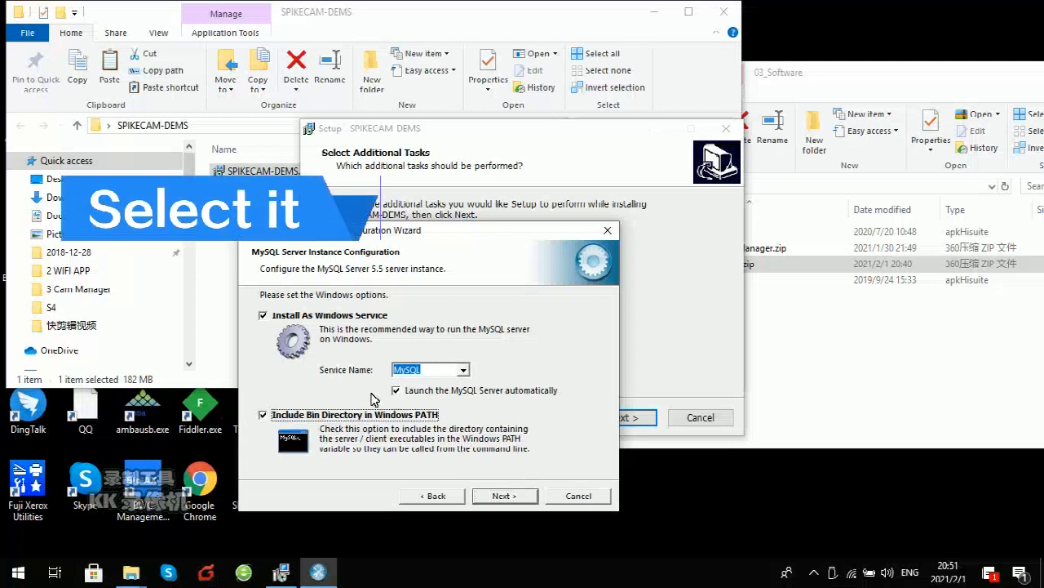
click(504, 496)
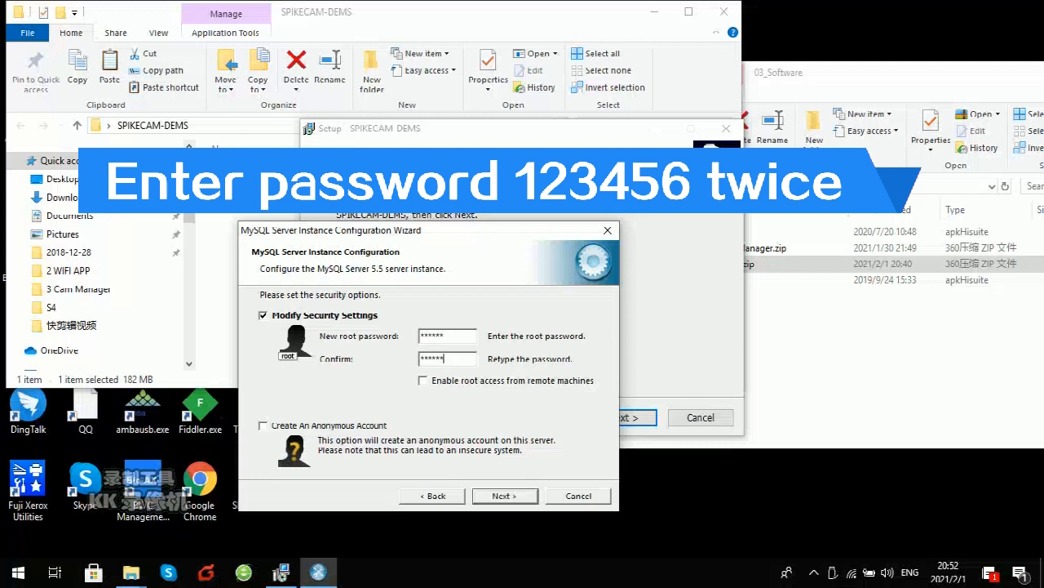
text(6)
click(423, 380)
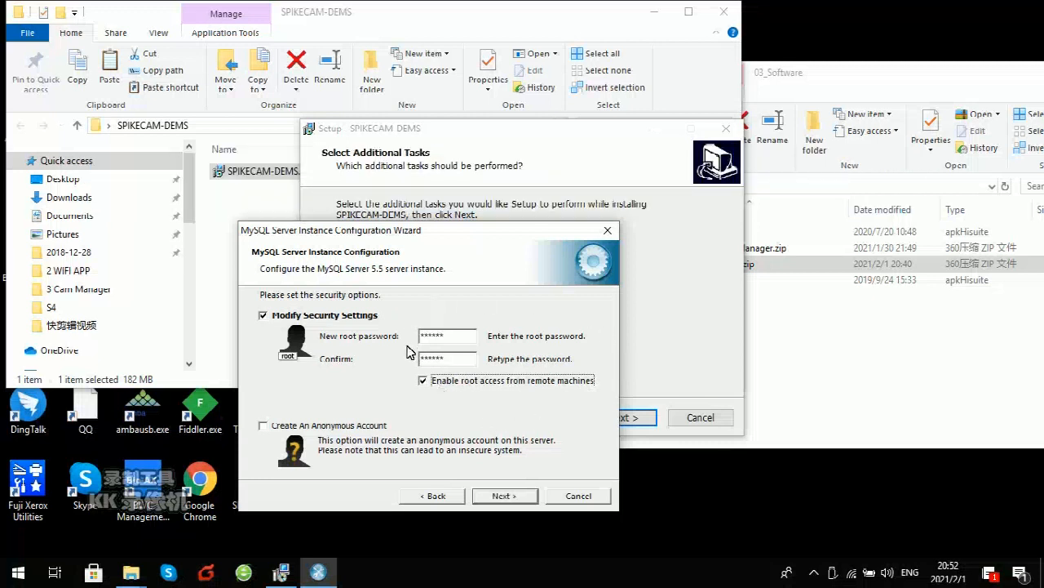
click(513, 496)
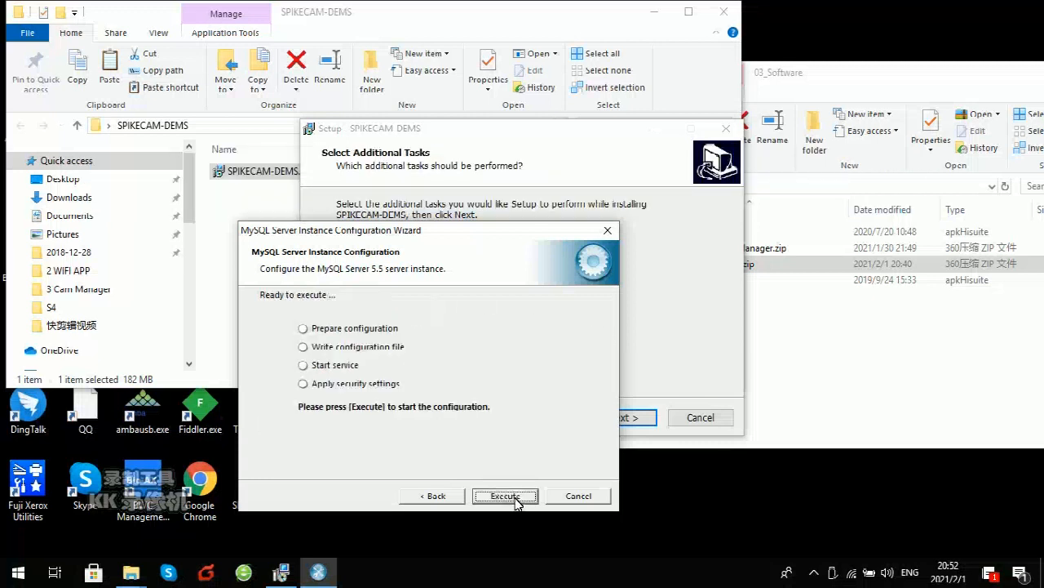
click(508, 497)
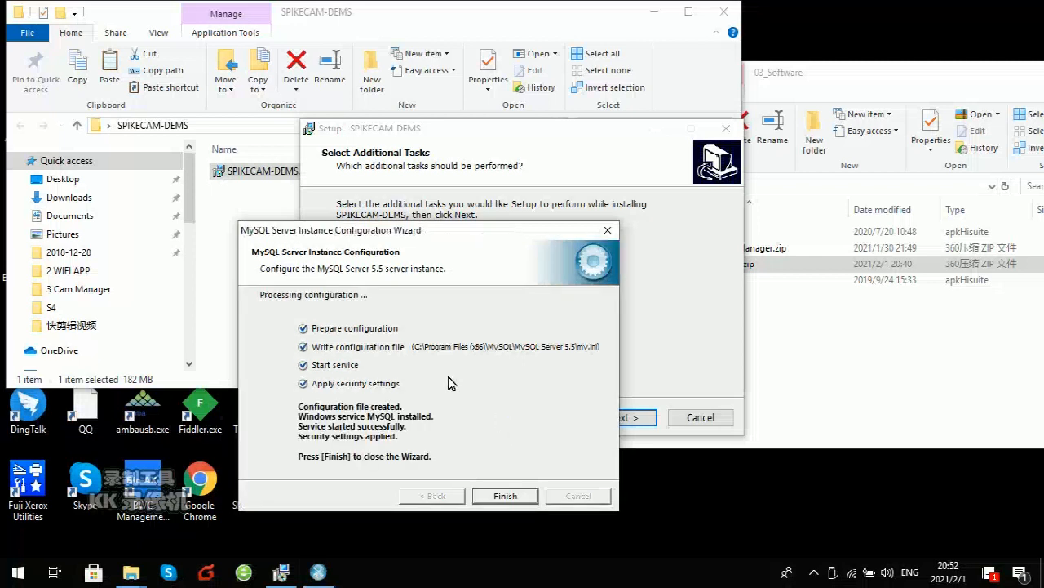
Step: Install SPIKECAM DEMS with desktop and Quick Launch shortcuts, without launching it at finish
click(505, 496)
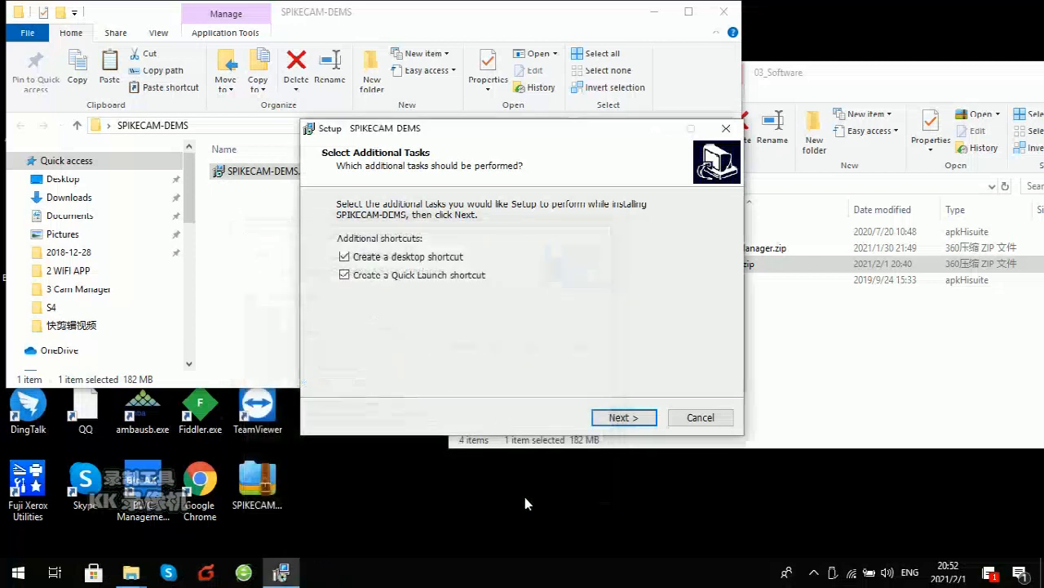
click(636, 419)
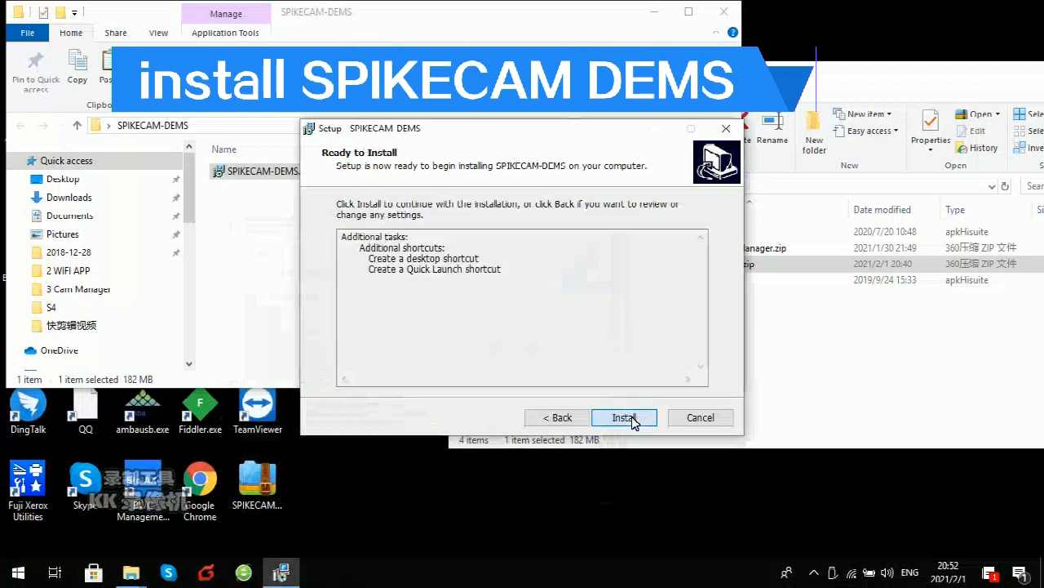
click(633, 419)
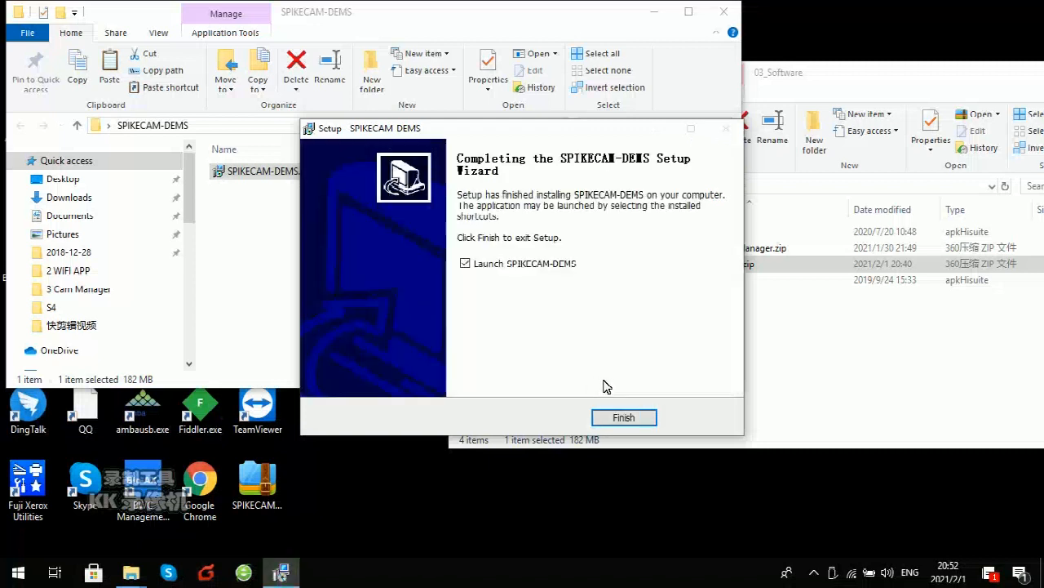
click(508, 269)
click(634, 419)
click(655, 12)
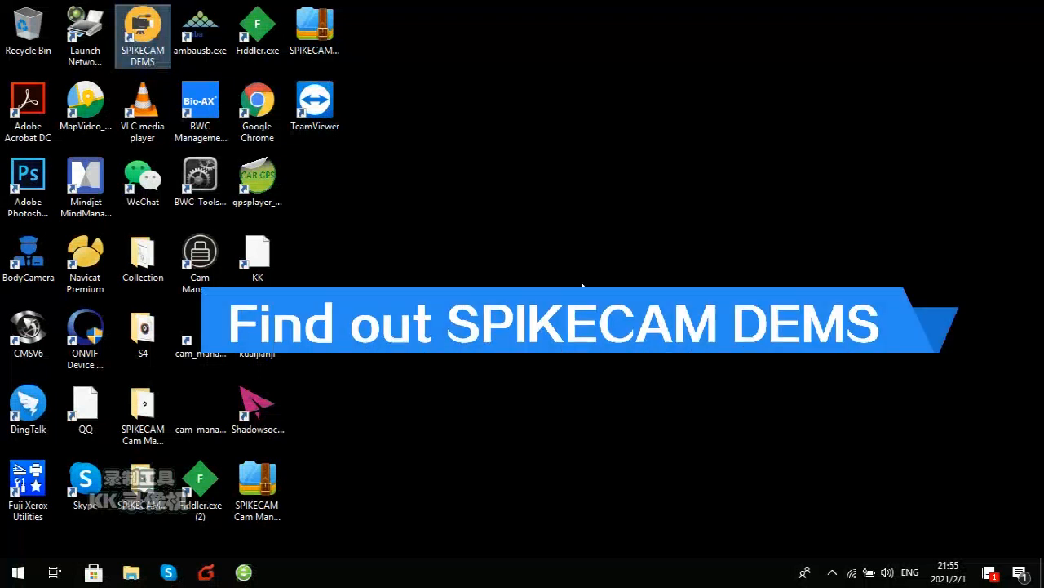
Step: Tick 'Run this program as an administrator' in the shortcut's Compatibility properties and apply
right_click(143, 36)
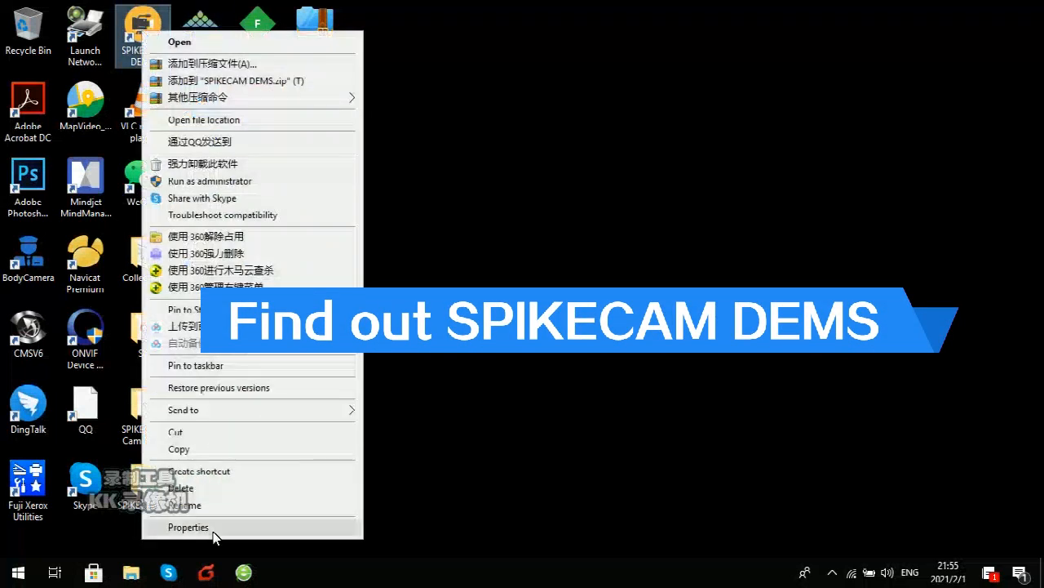
click(215, 527)
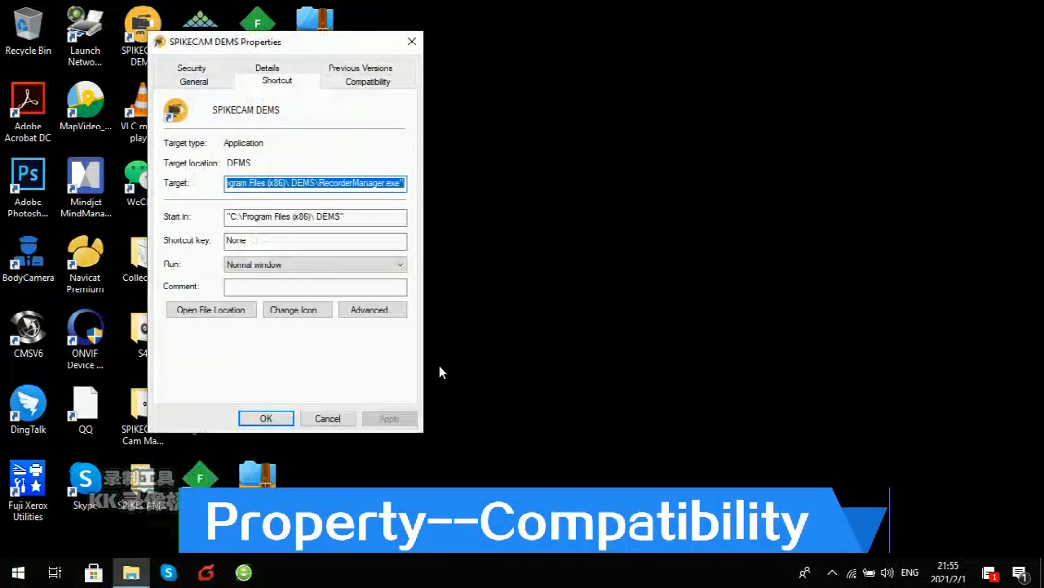
click(377, 85)
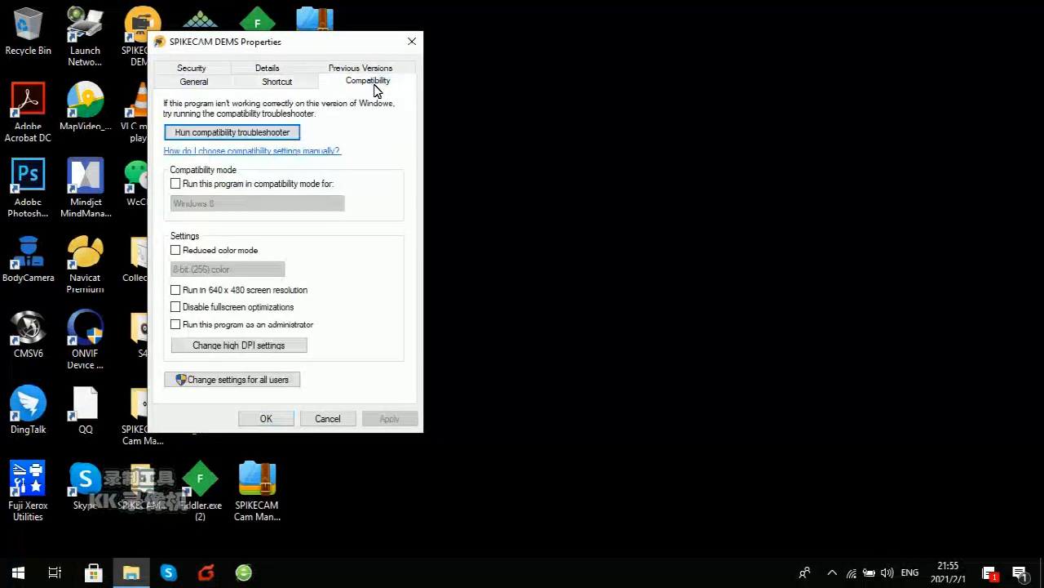
click(251, 326)
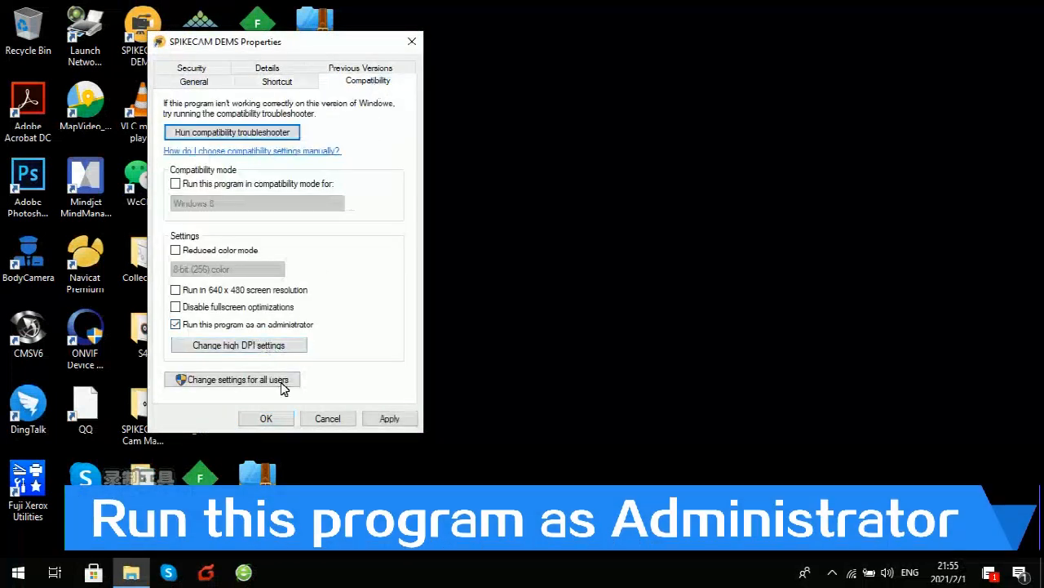
click(390, 420)
click(266, 418)
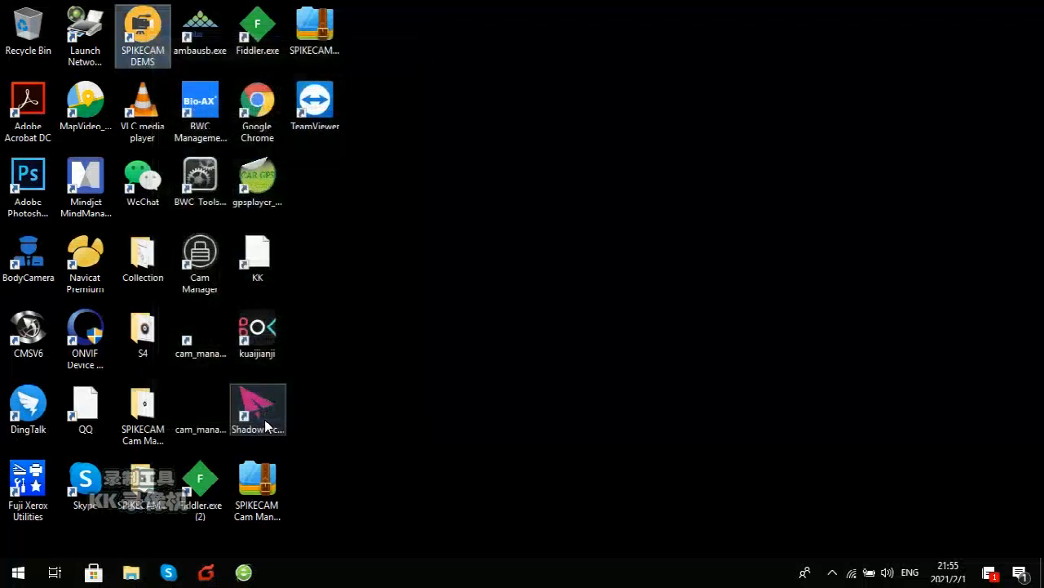
Step: Launch SPIKECAM DEMS from the desktop and log in with the default User ID and password
double_click(139, 47)
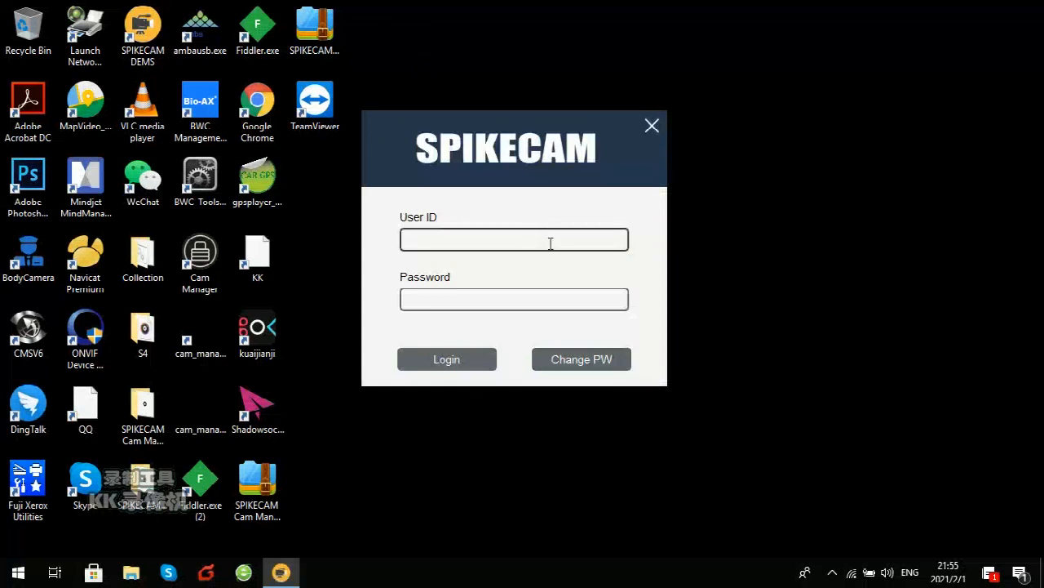
text(000000)
click(513, 299)
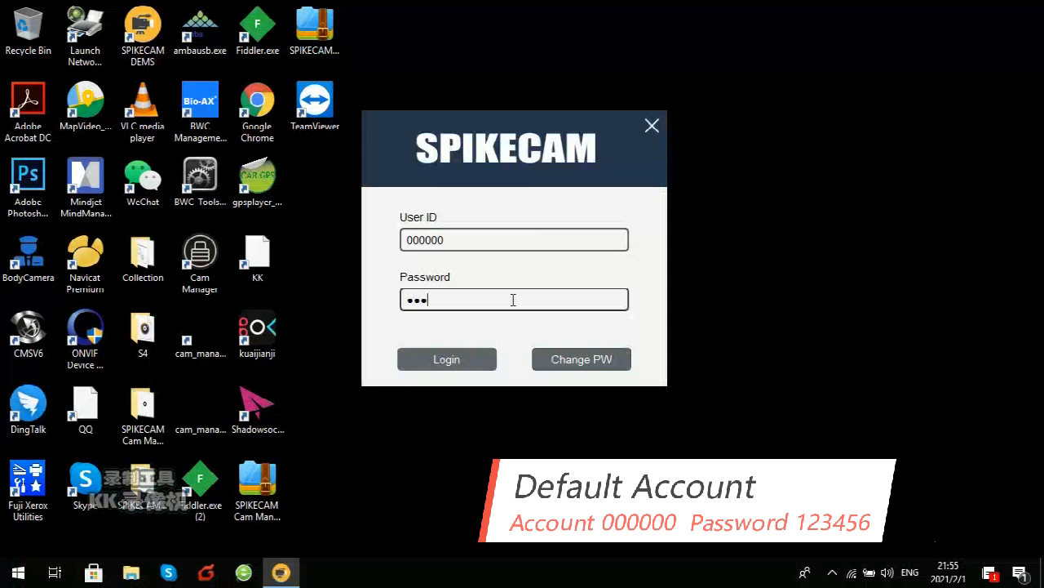
text(123456)
click(436, 364)
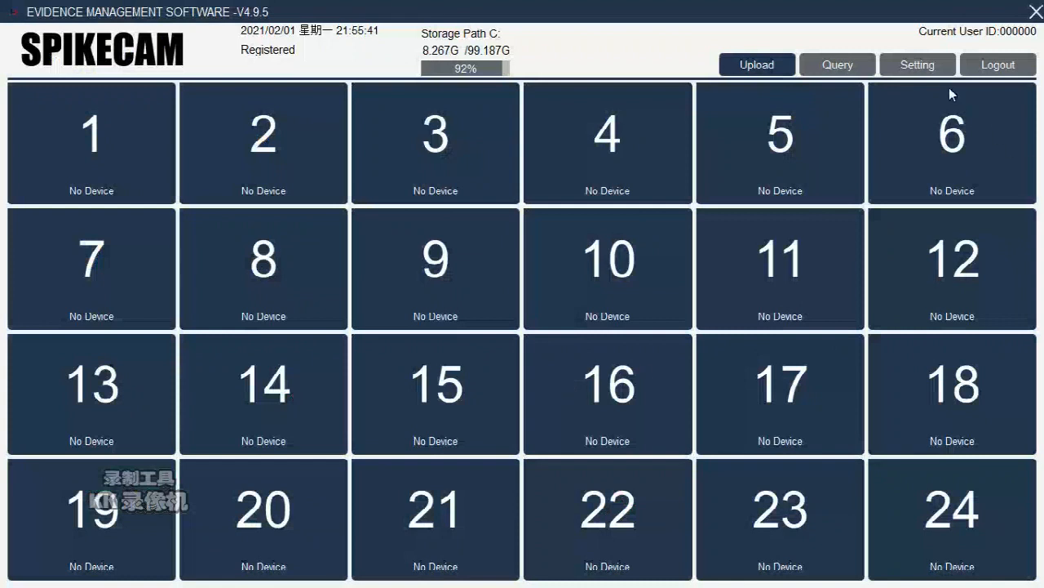
Step: Log in to the settings again and show the Configuration page
click(916, 65)
click(503, 302)
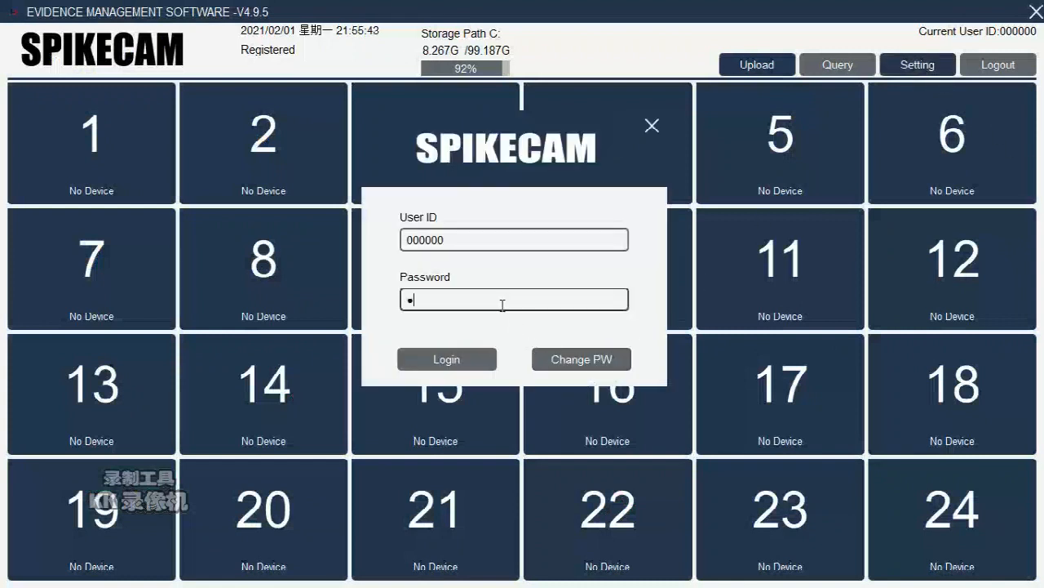
click(461, 361)
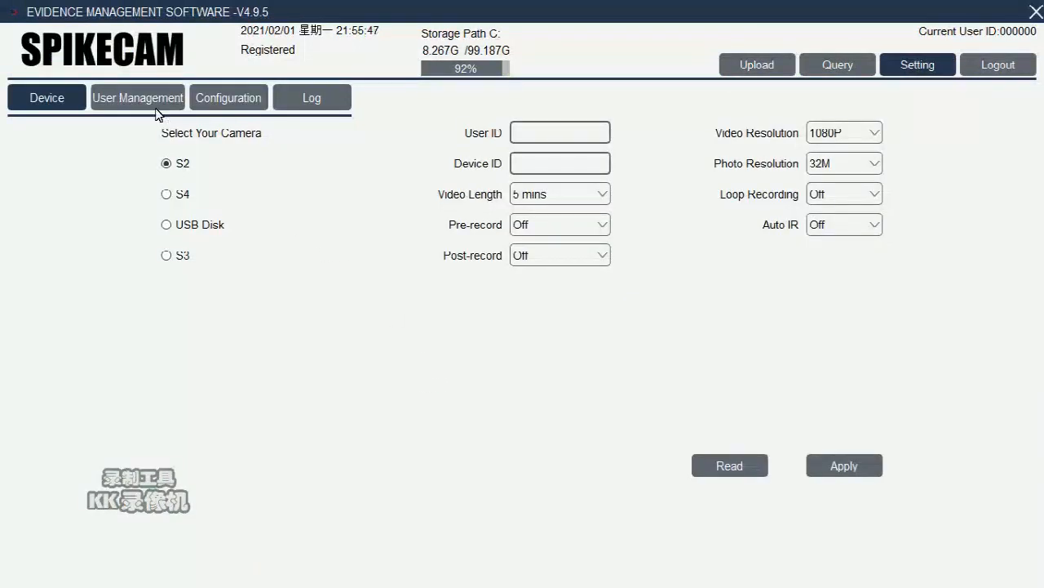
click(223, 96)
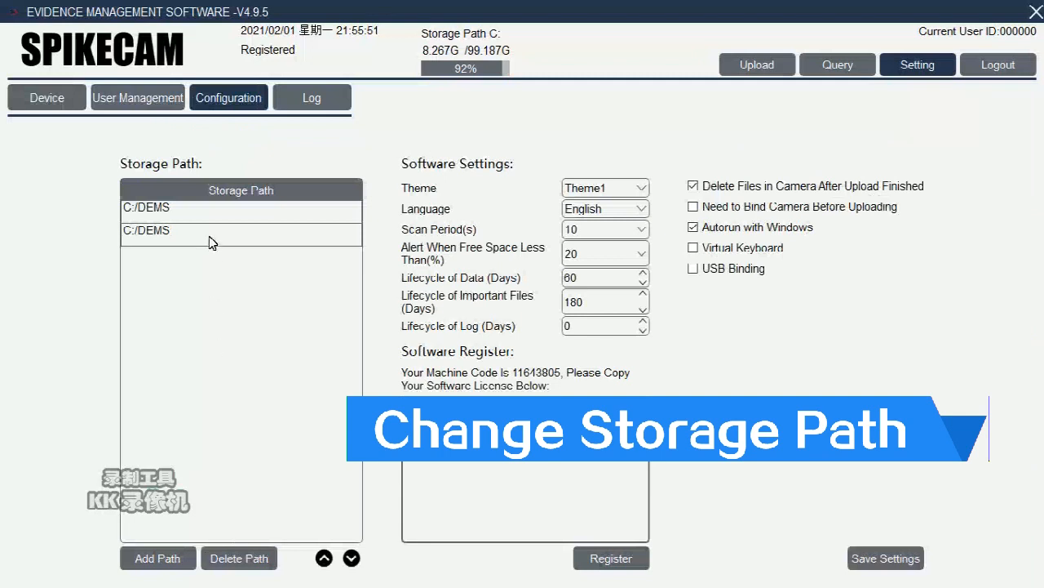
Step: Add D:/ as a storage path, move it to the top of the list, and save the settings
click(154, 558)
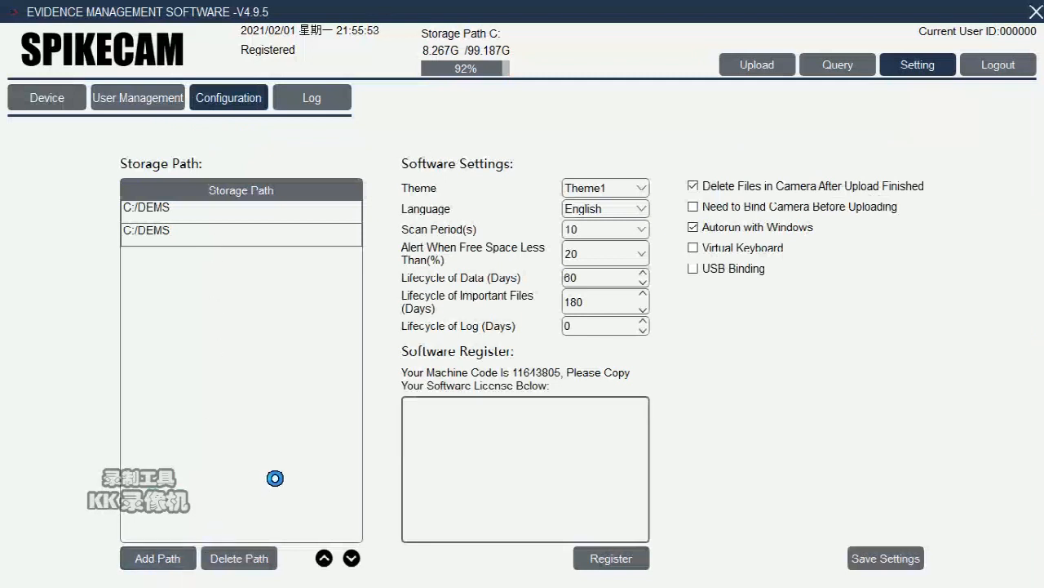
scroll(159, 390, down, 1)
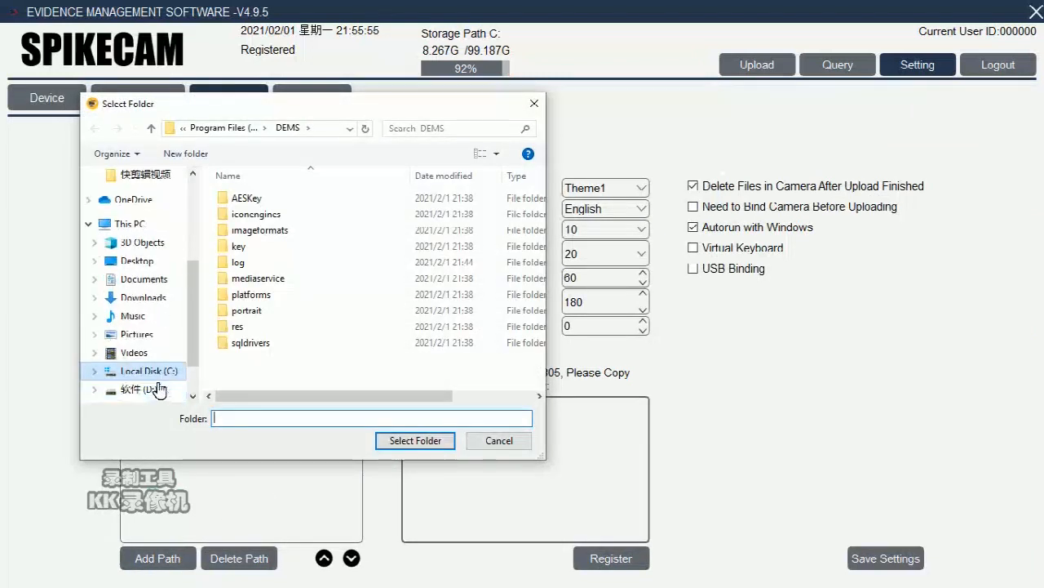
click(151, 388)
click(399, 442)
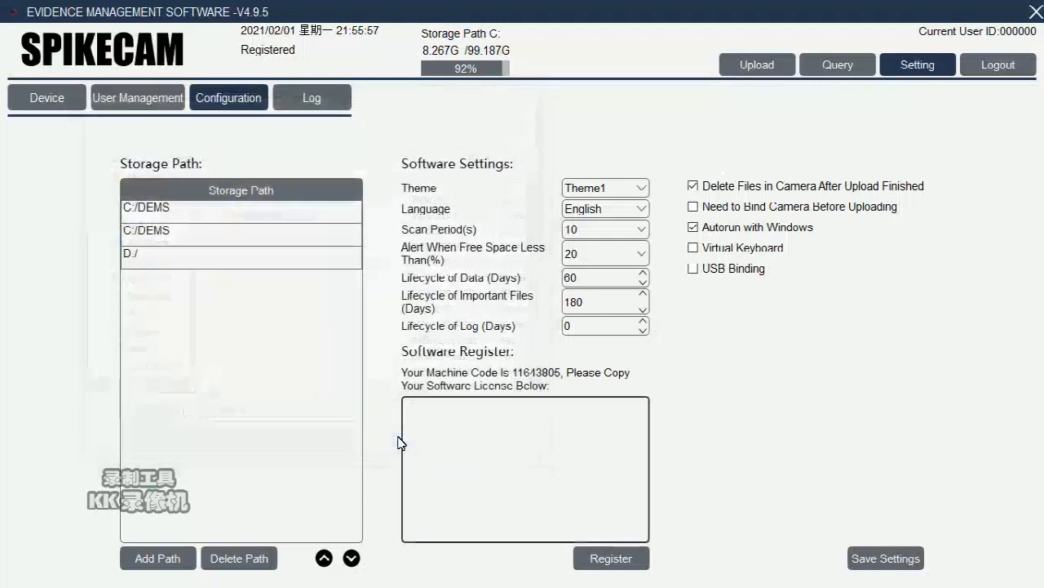
click(218, 265)
click(324, 558)
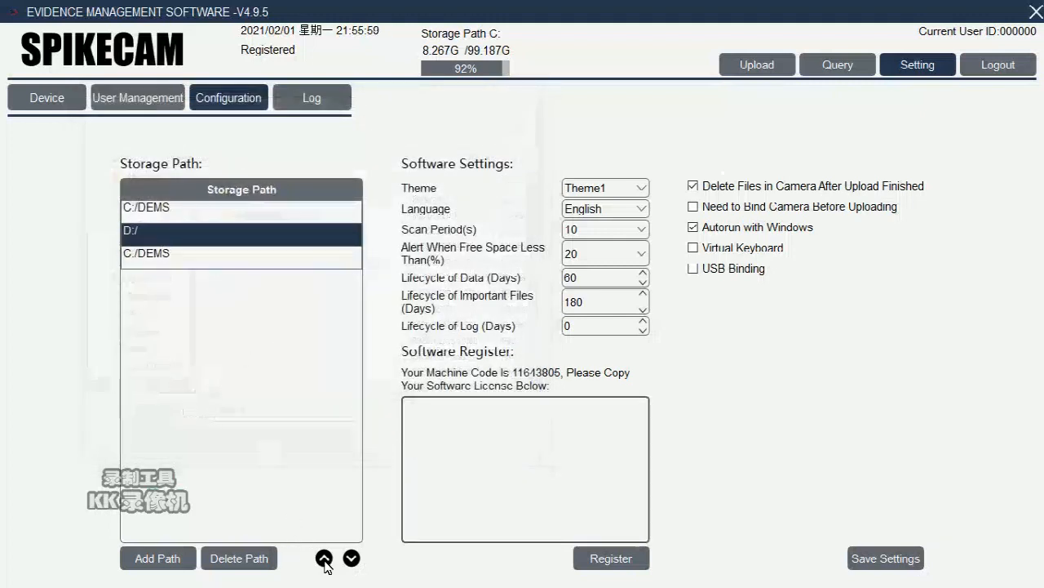
click(324, 558)
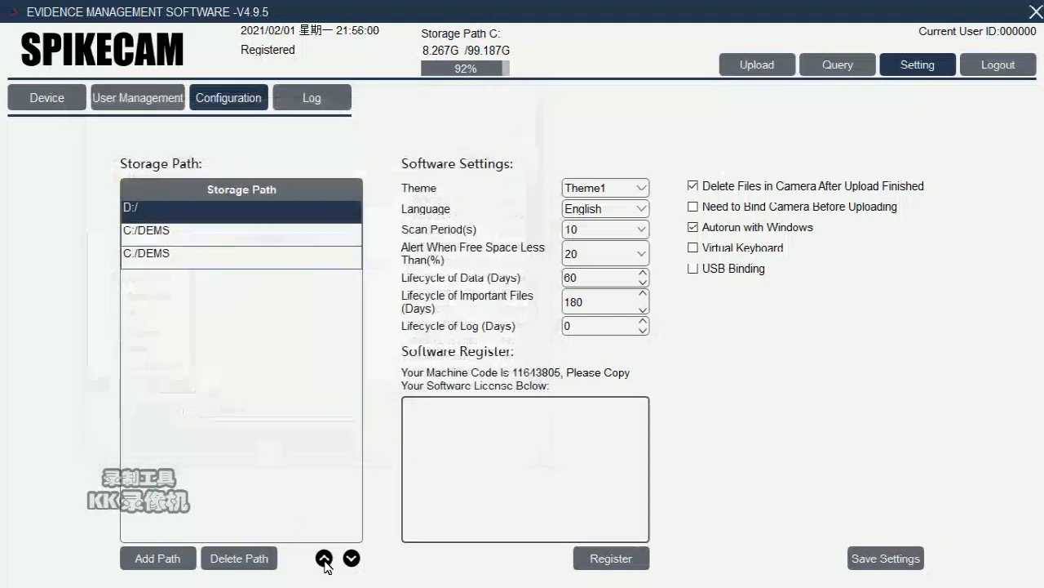
click(869, 560)
click(647, 169)
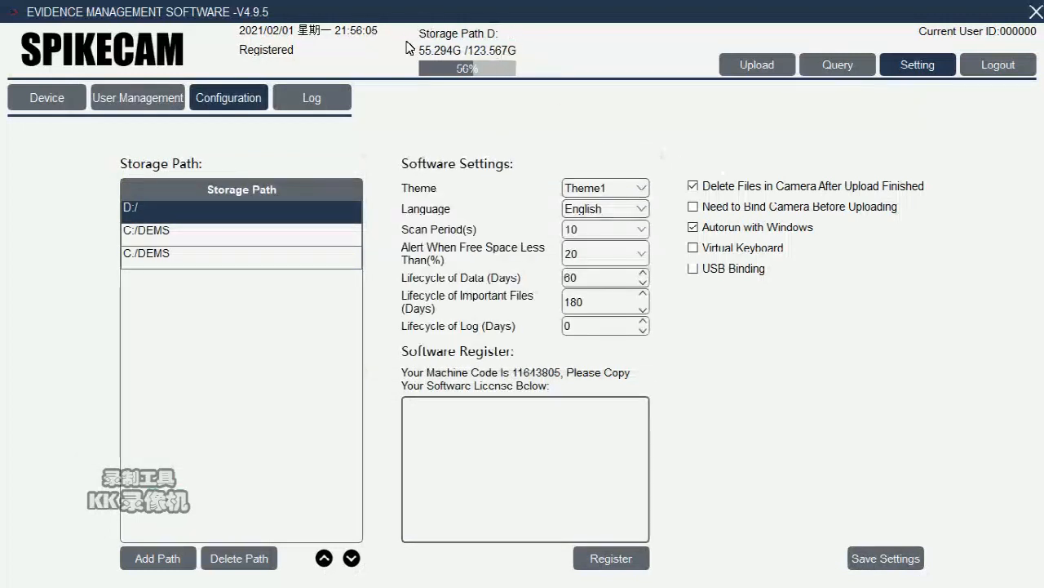
Step: View the upload device grid, then bring up the Query page's login prompt
click(756, 66)
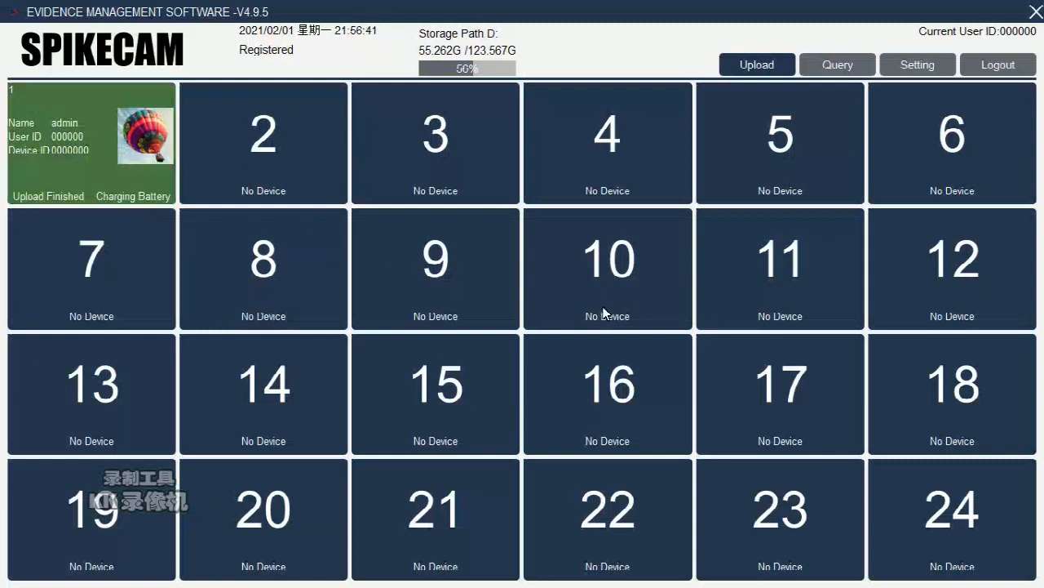
click(834, 68)
click(447, 299)
Step: Enter the password, log in to the query page and list all evidence files
text(000000)
click(443, 359)
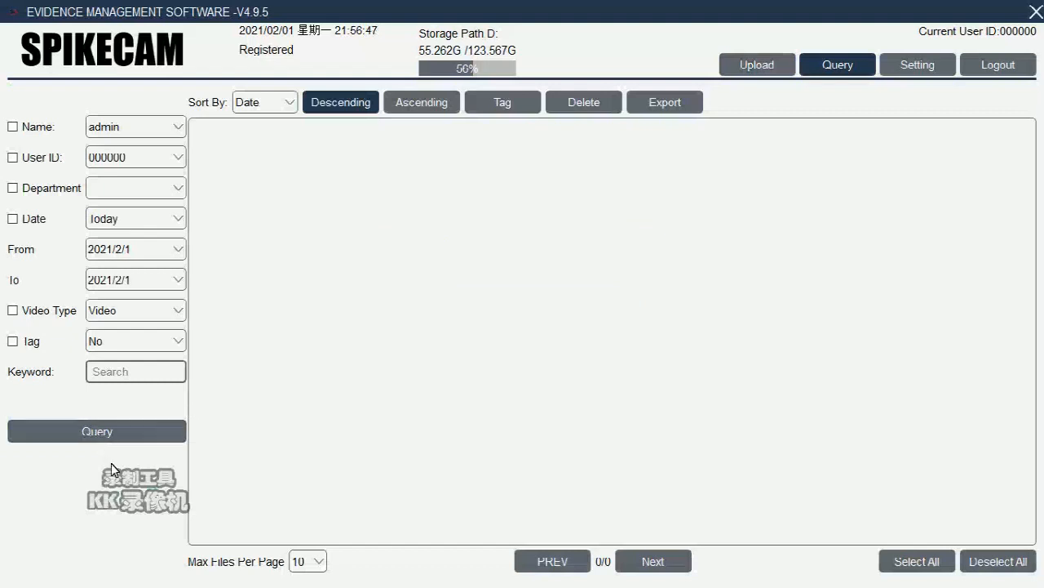
click(104, 430)
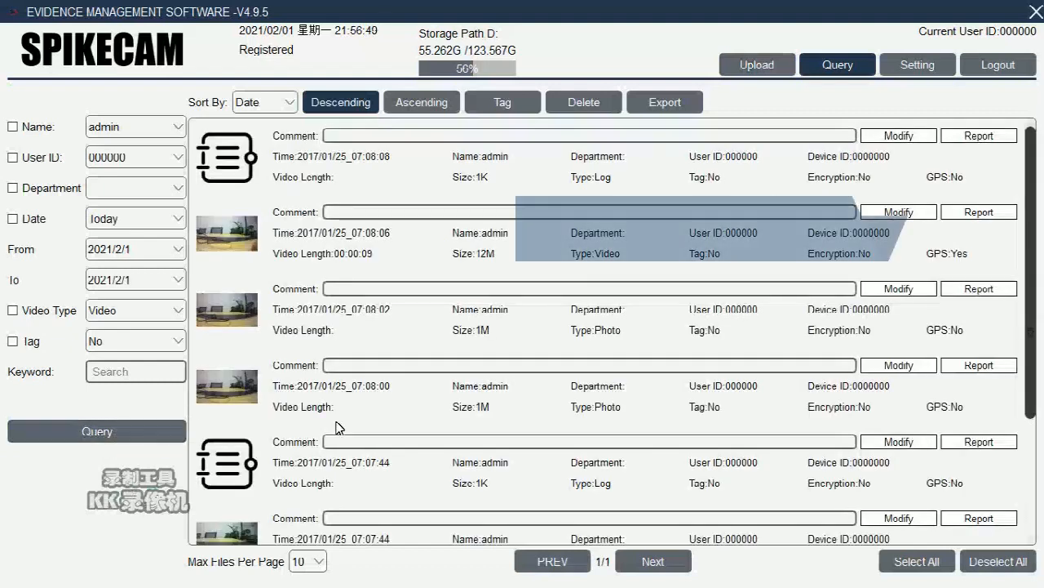
Step: Play back the 07:08:06 video record
scroll(514, 388, down, 2)
scroll(514, 389, up, 2)
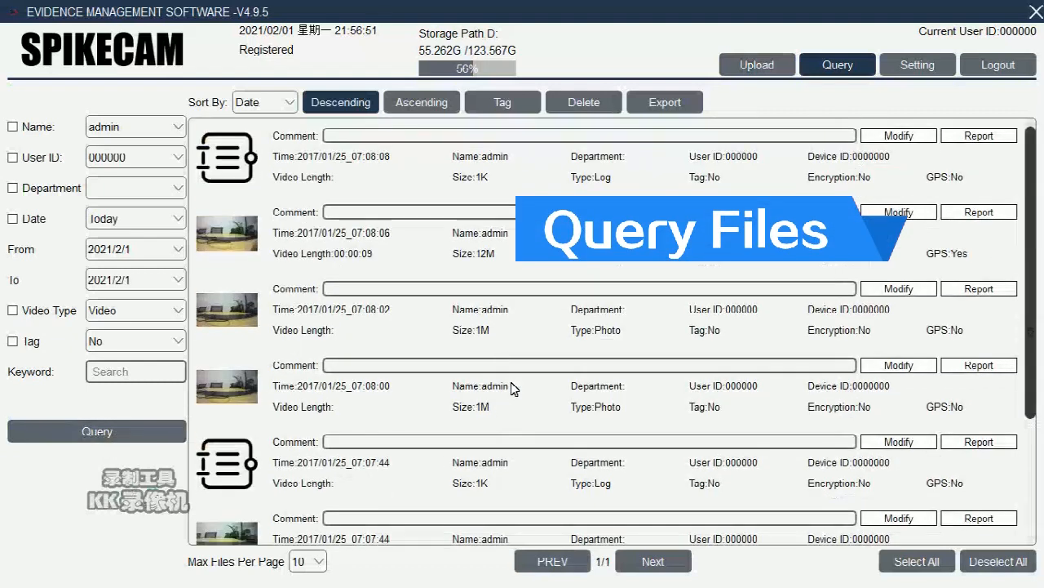
click(425, 268)
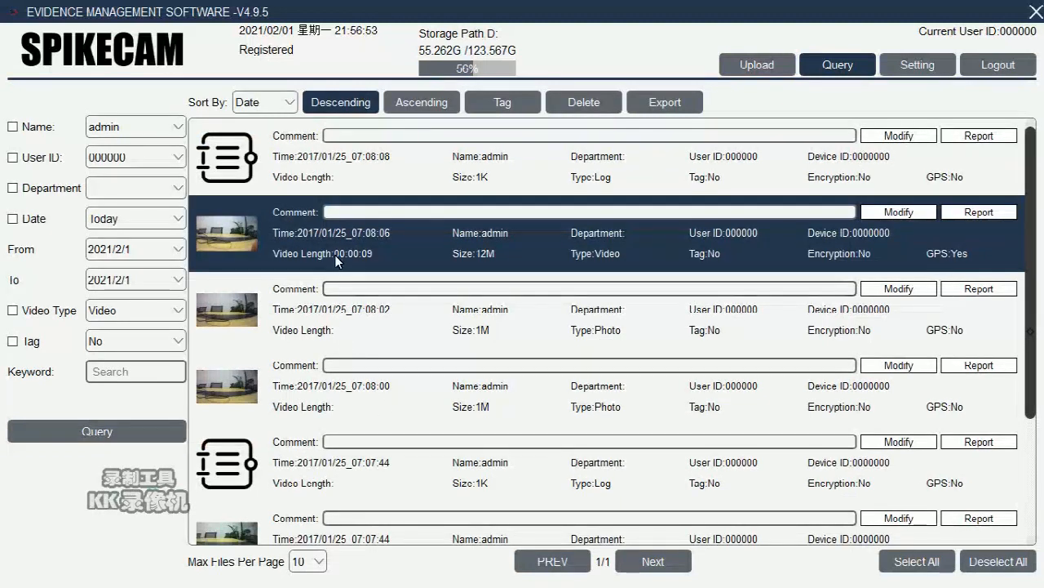
double_click(438, 290)
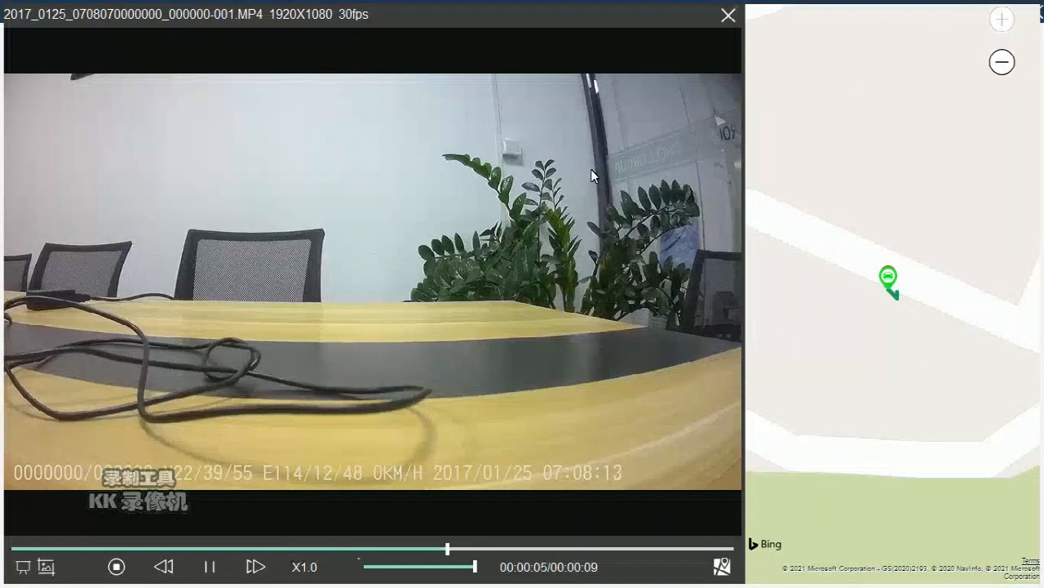
Step: Close the video player and view the 07:08:02 photo zoomed out to fit
click(727, 18)
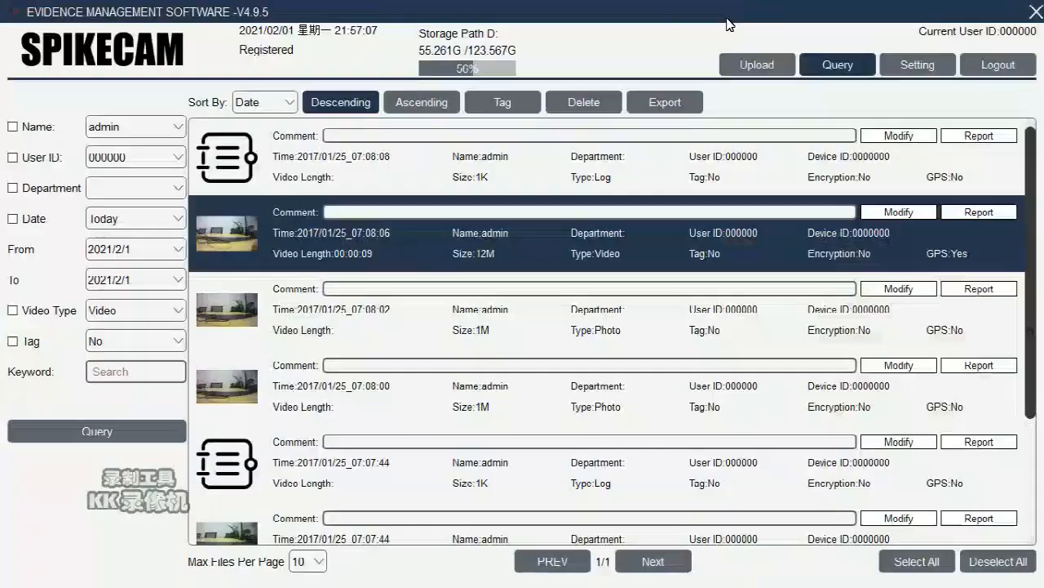
click(405, 324)
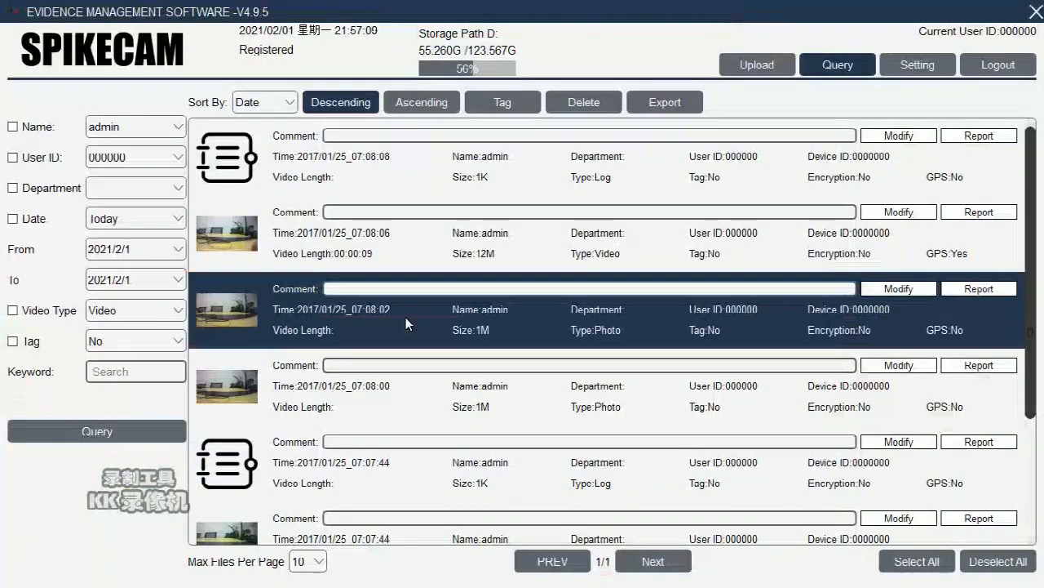
double_click(366, 319)
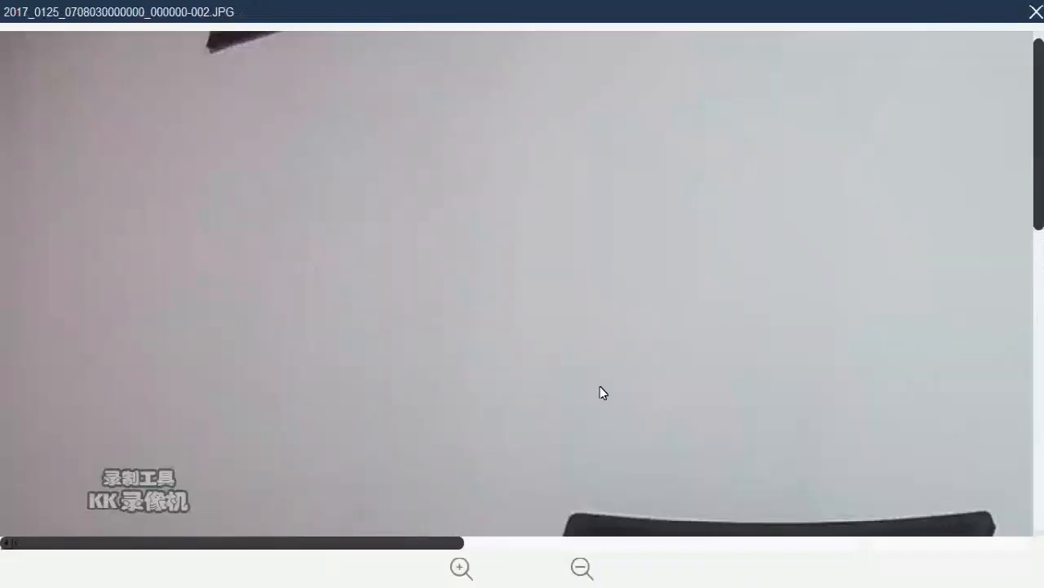
click(581, 569)
click(582, 569)
click(582, 568)
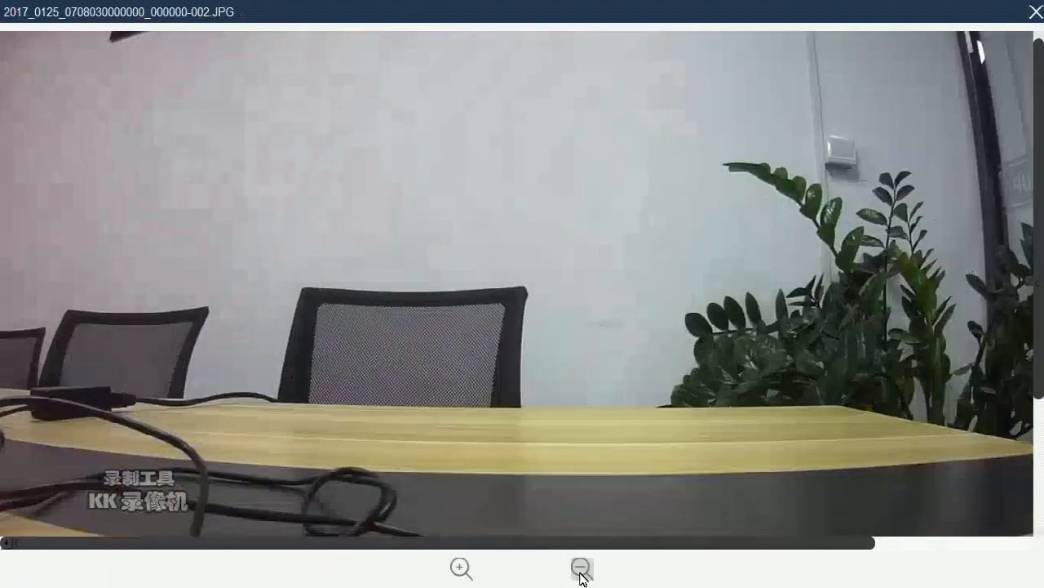
click(582, 569)
click(582, 569)
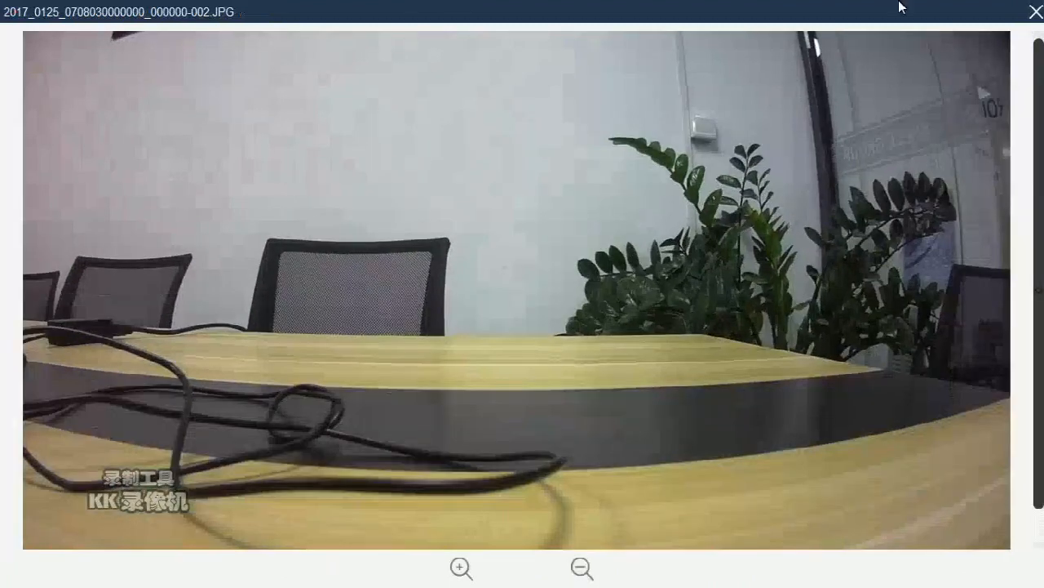
click(1038, 13)
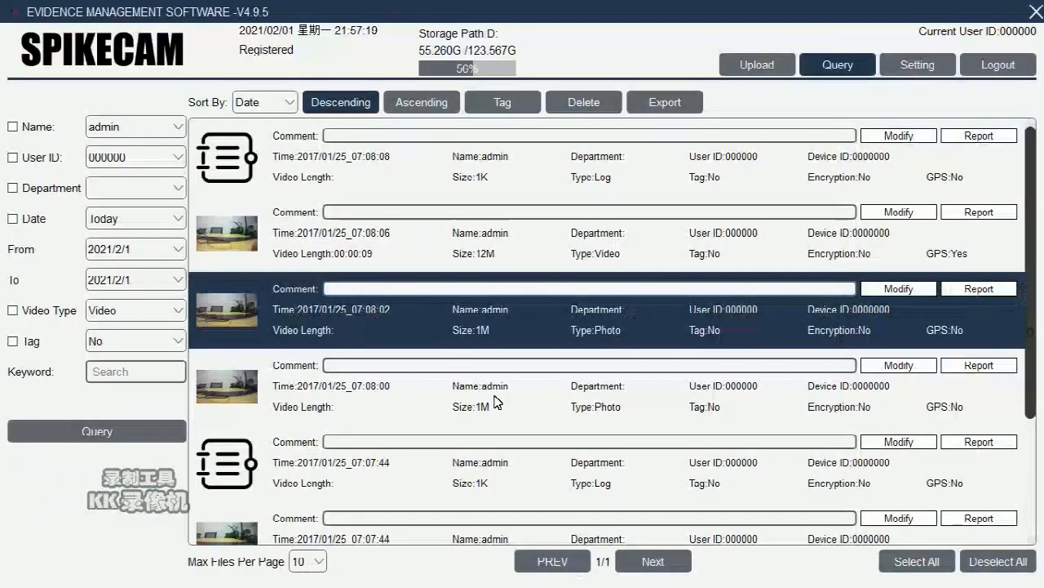
Step: Check the 07:07:44 log's GPS record, then return to the file list
scroll(495, 402, down, 1)
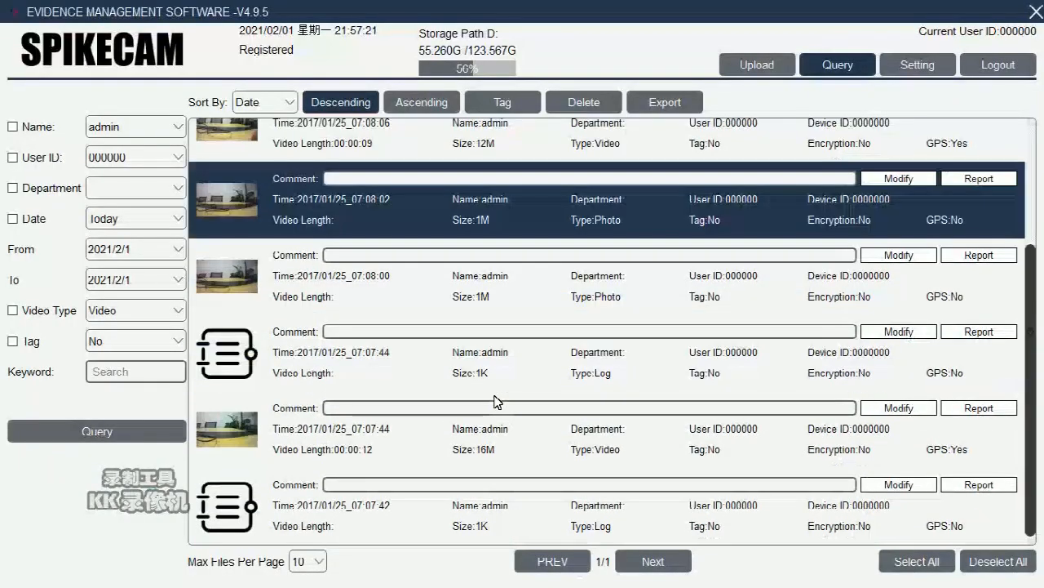
double_click(388, 374)
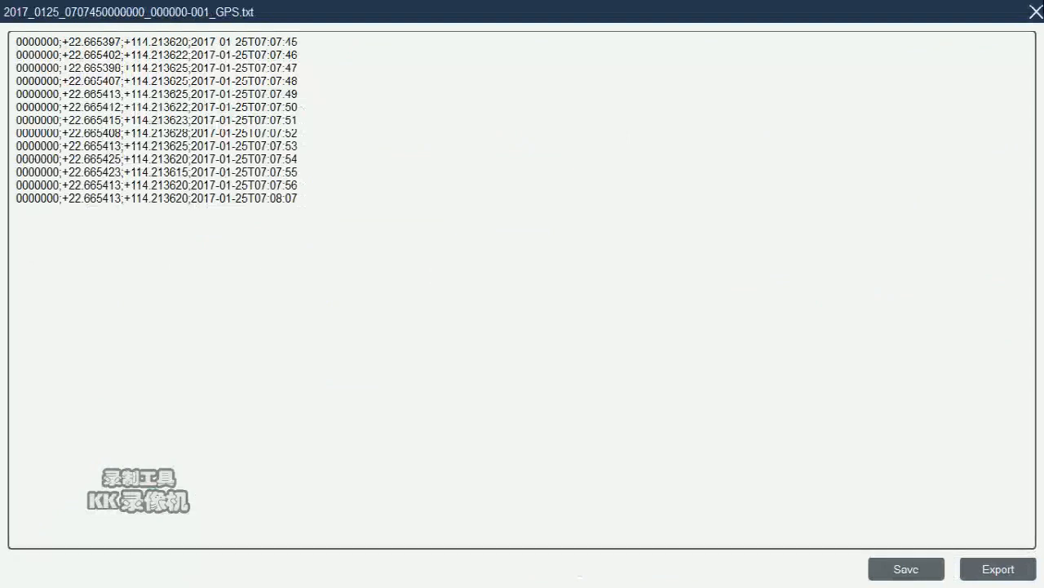
click(1036, 12)
click(325, 481)
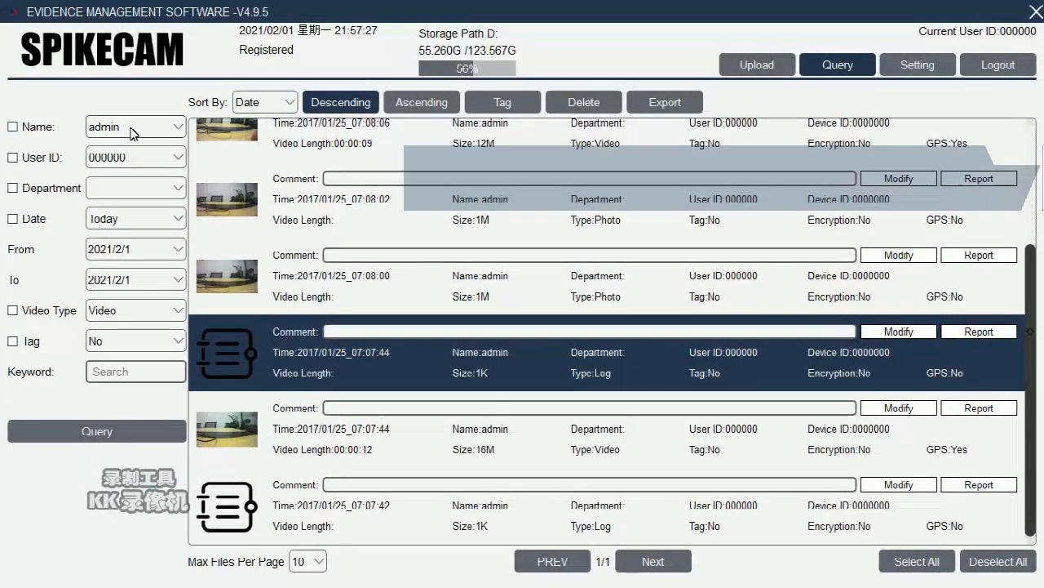
Step: Look through the Name, User ID, Department and Date filters, leaving the date at Today
click(167, 131)
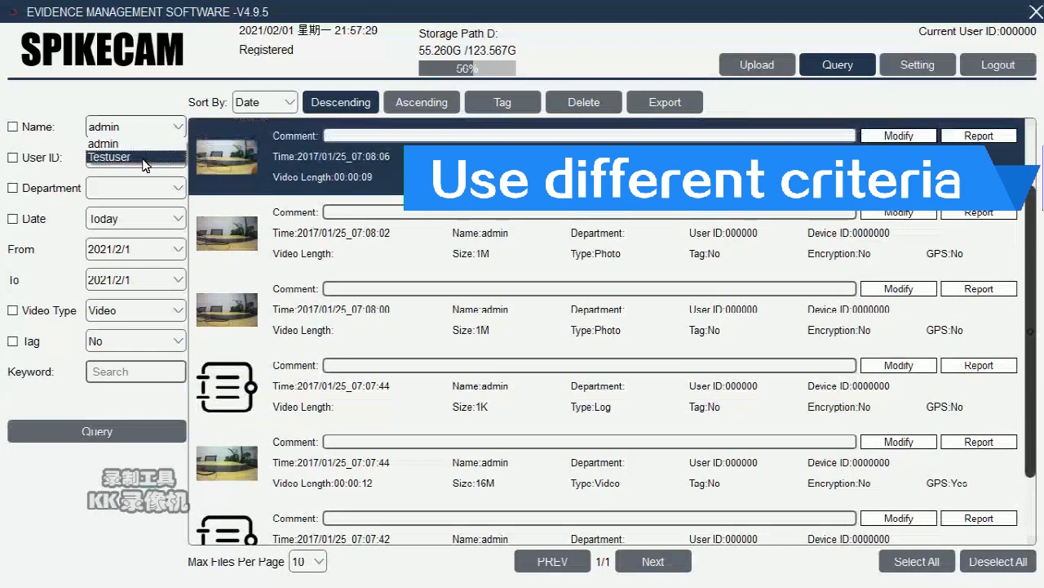
click(59, 162)
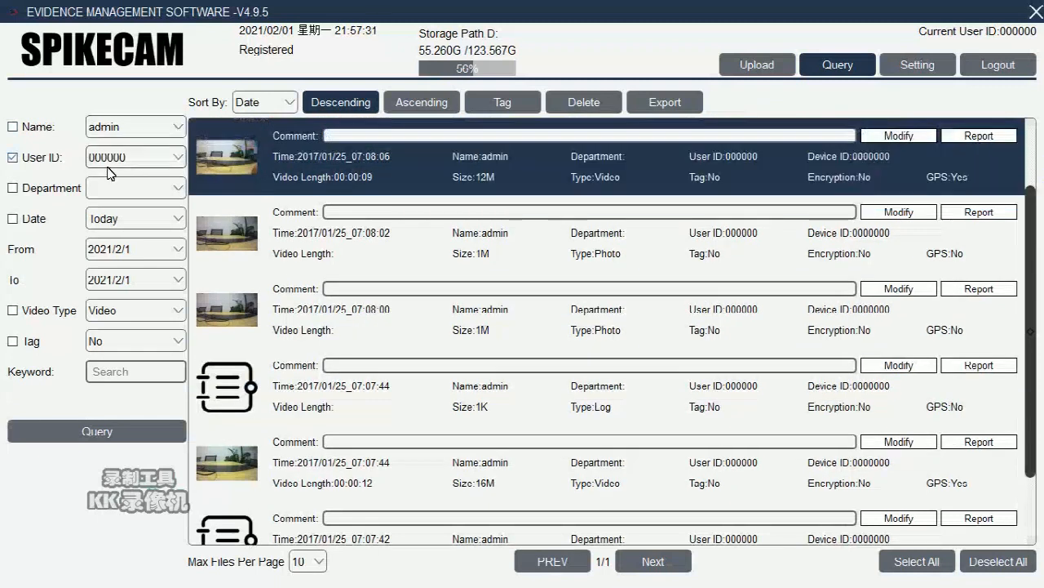
click(178, 157)
click(180, 168)
click(49, 163)
click(170, 191)
click(168, 202)
click(155, 218)
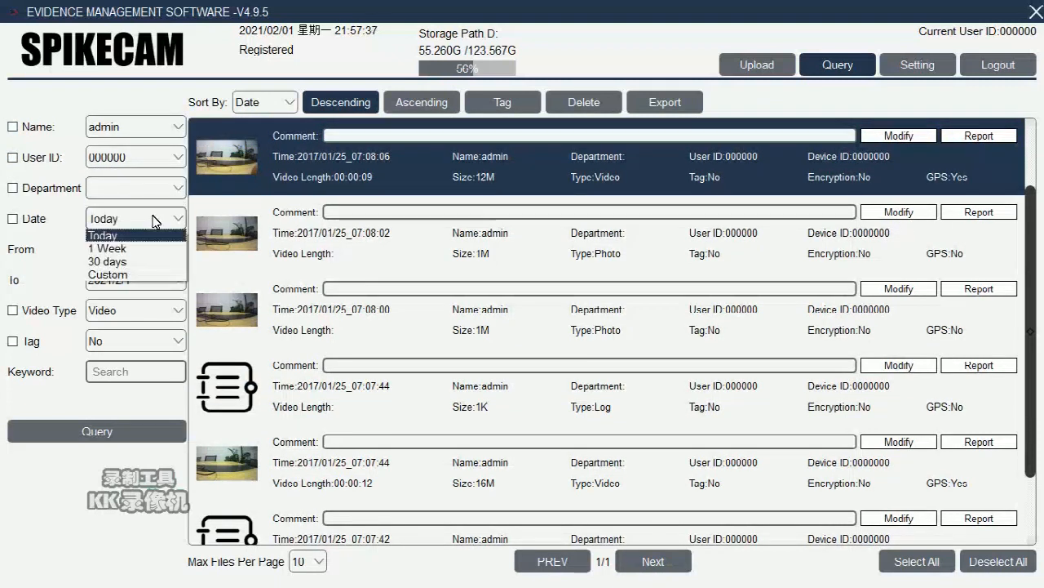
click(155, 220)
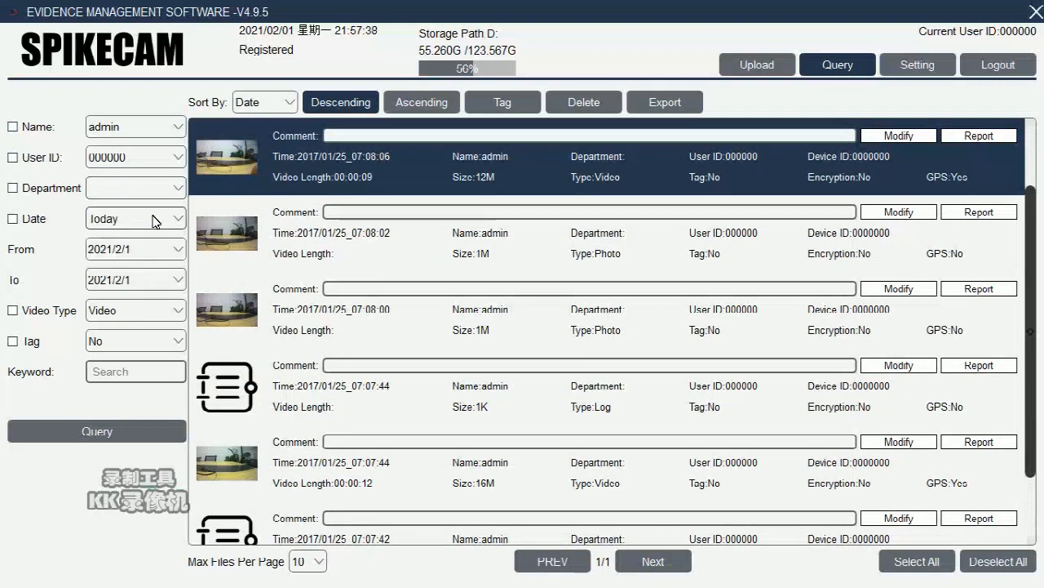
Step: Query video files only, then clear the Video type filter and list all files again
click(66, 317)
click(135, 437)
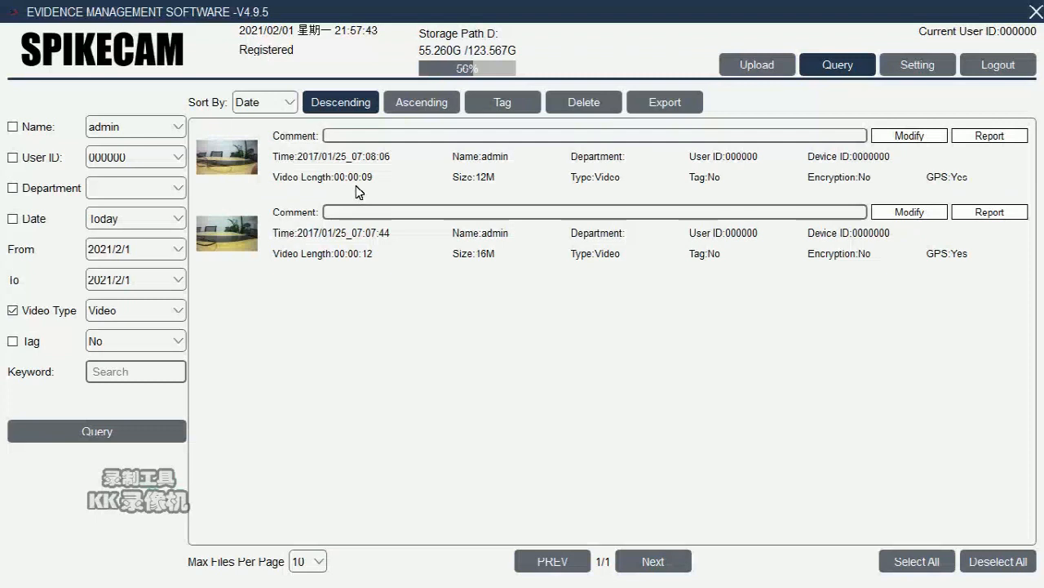
click(31, 312)
click(92, 432)
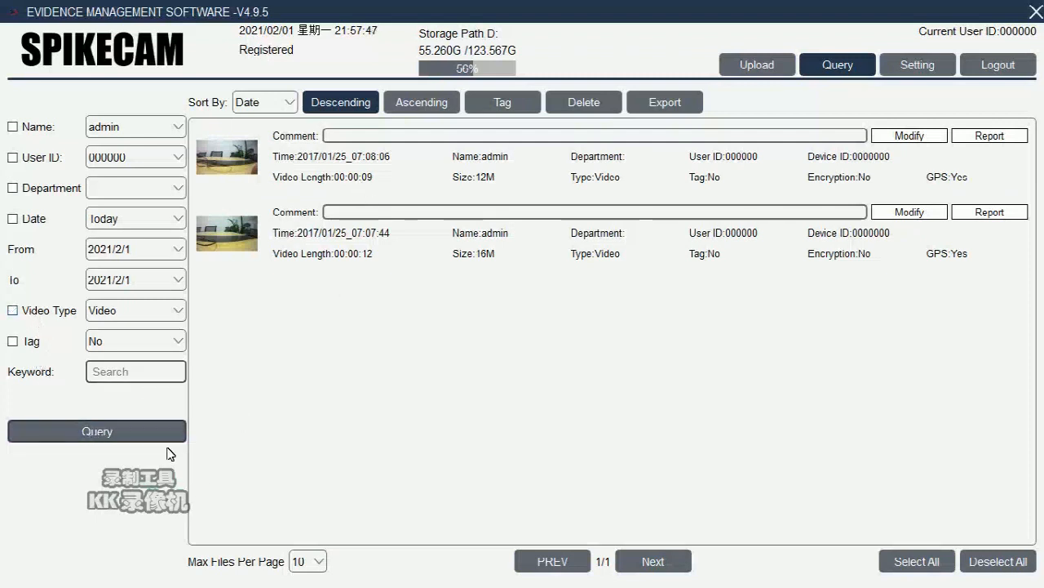
click(466, 215)
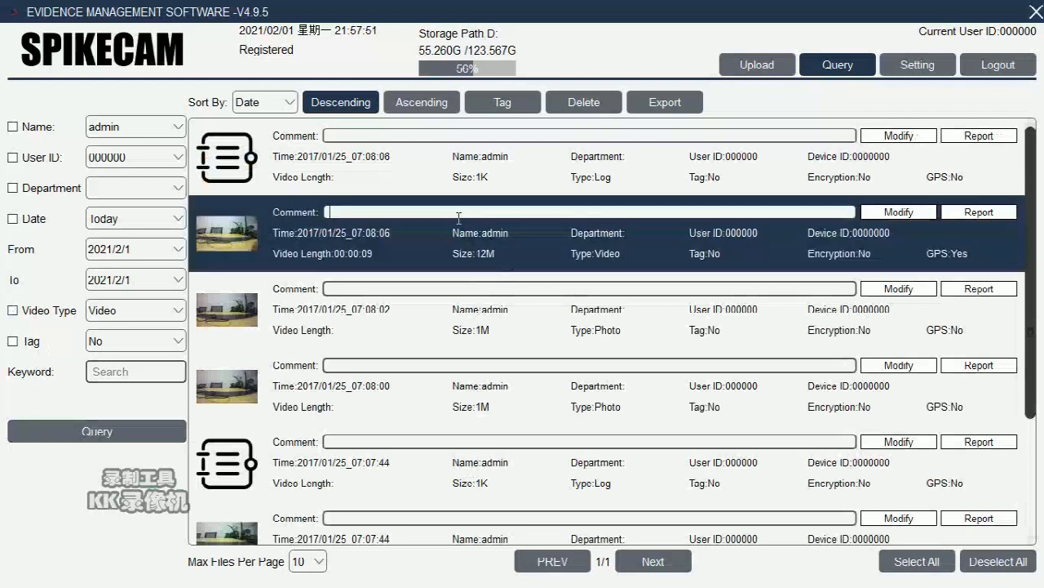
Step: Save a case number 10020 comment on the 07:08:06 video
text(case)
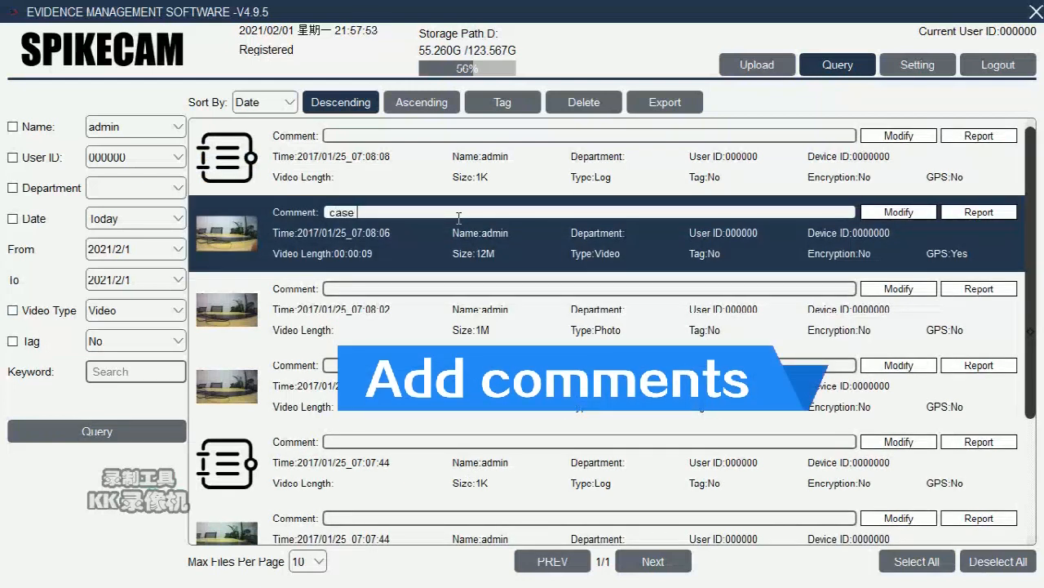
text( number 10020)
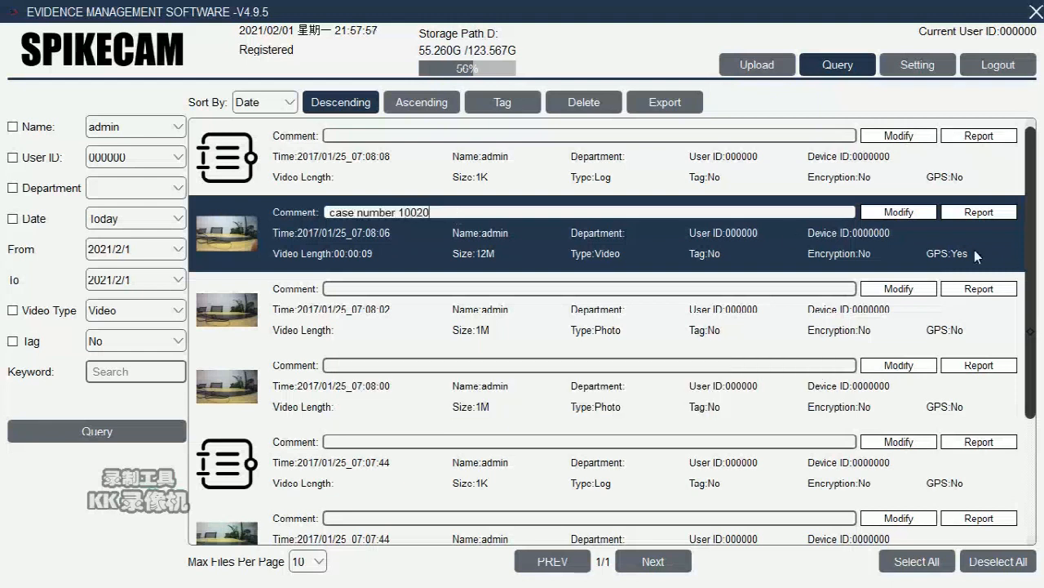
click(904, 219)
click(644, 168)
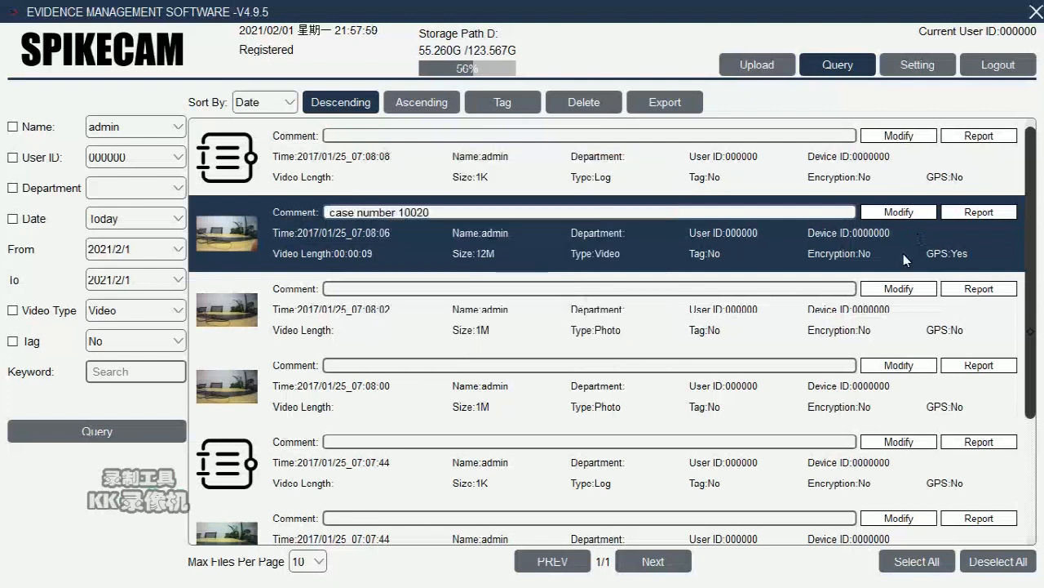
Step: Write the conclusion test123 in the video's case report, save it, and export it to Desktop
click(979, 211)
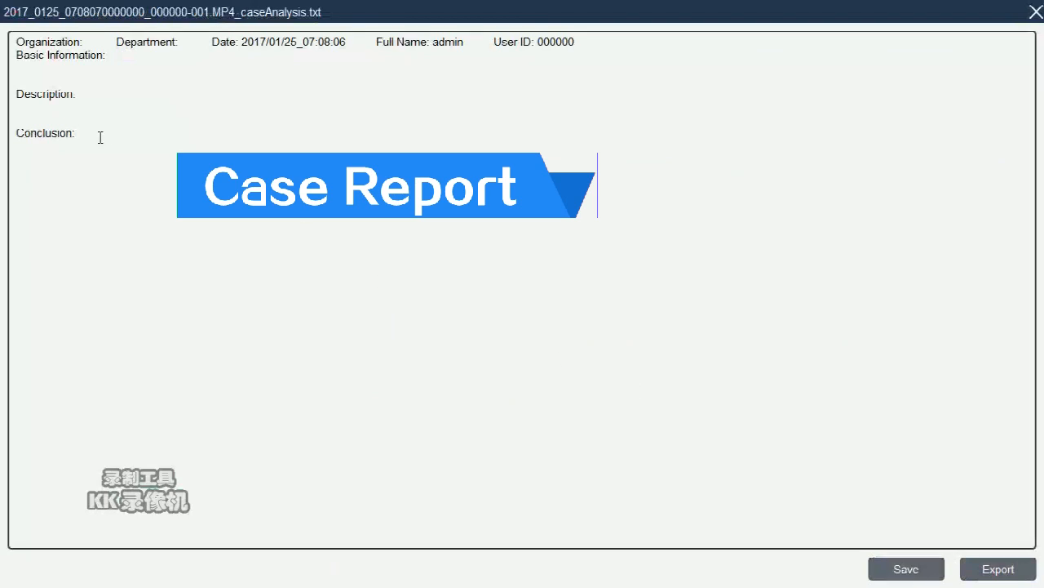
text(test123)
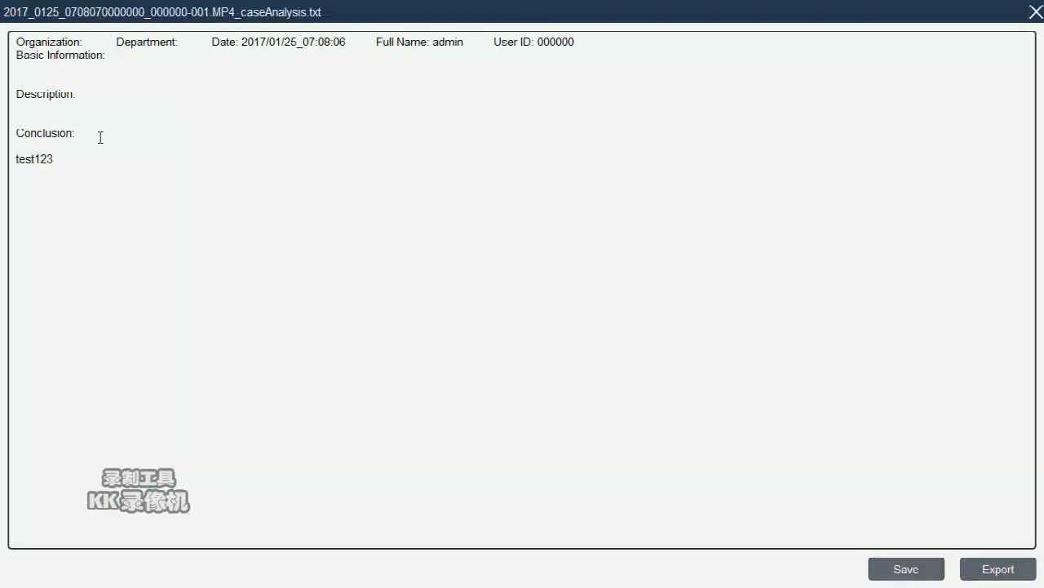
click(923, 571)
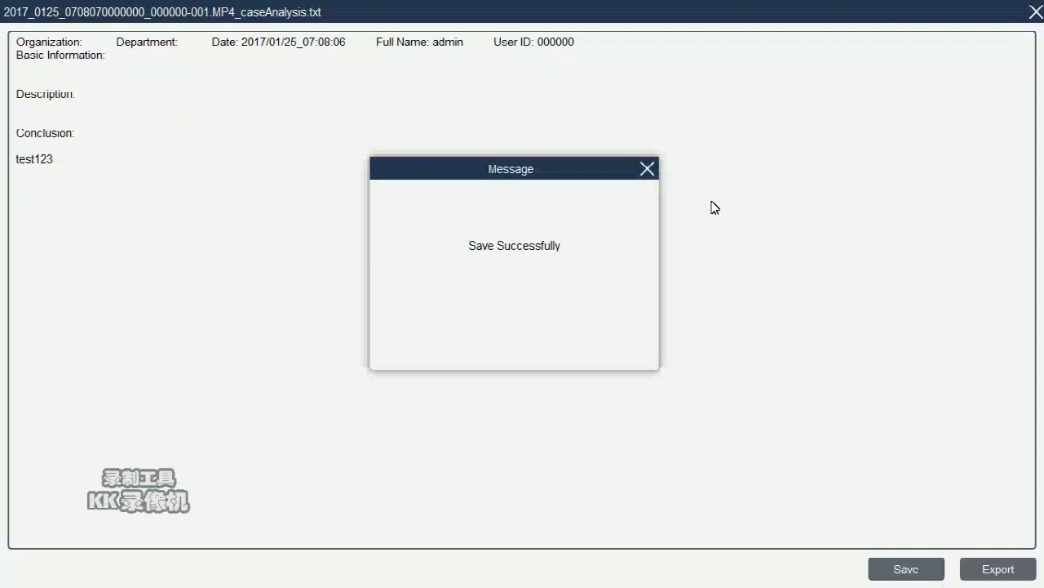
click(647, 169)
click(1001, 567)
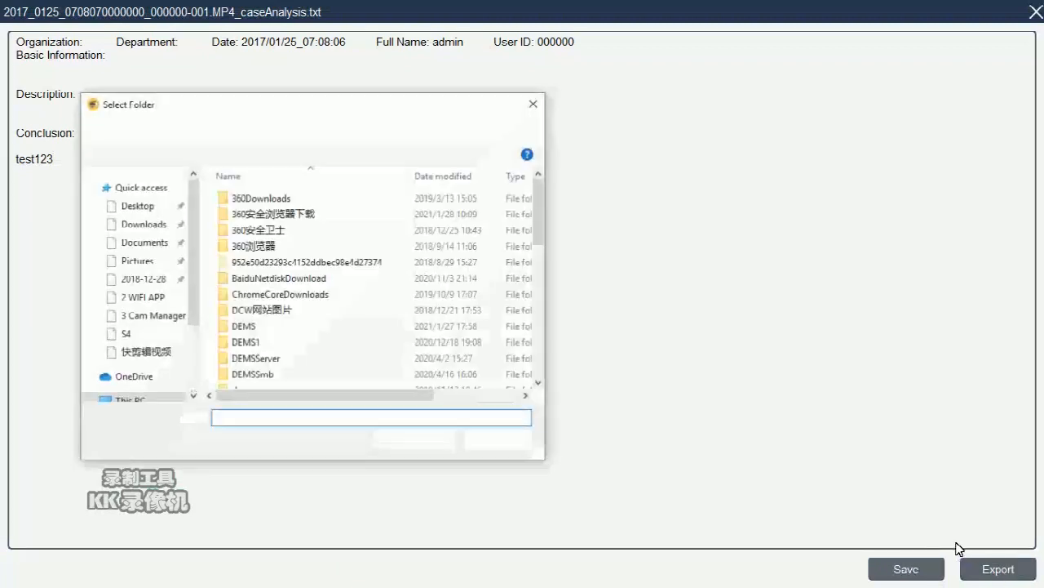
click(134, 261)
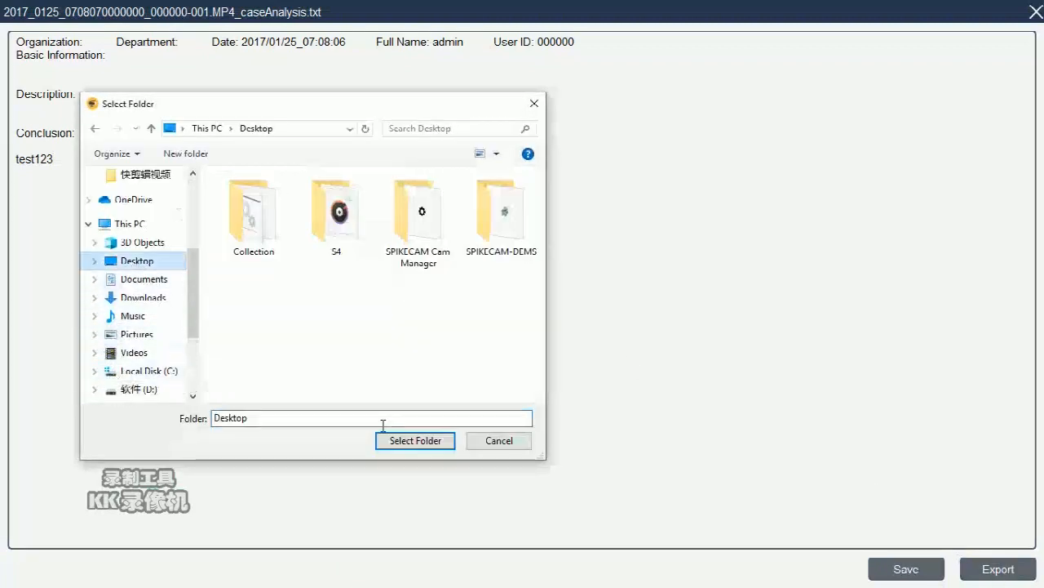
click(420, 439)
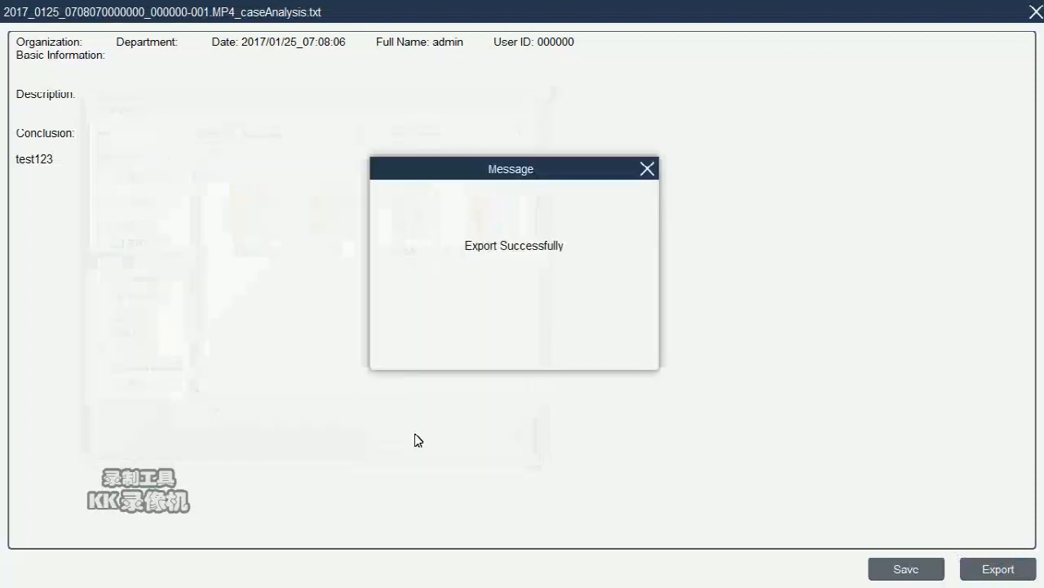
click(647, 169)
Step: Close the report and tag the case number 10020 video
click(1036, 11)
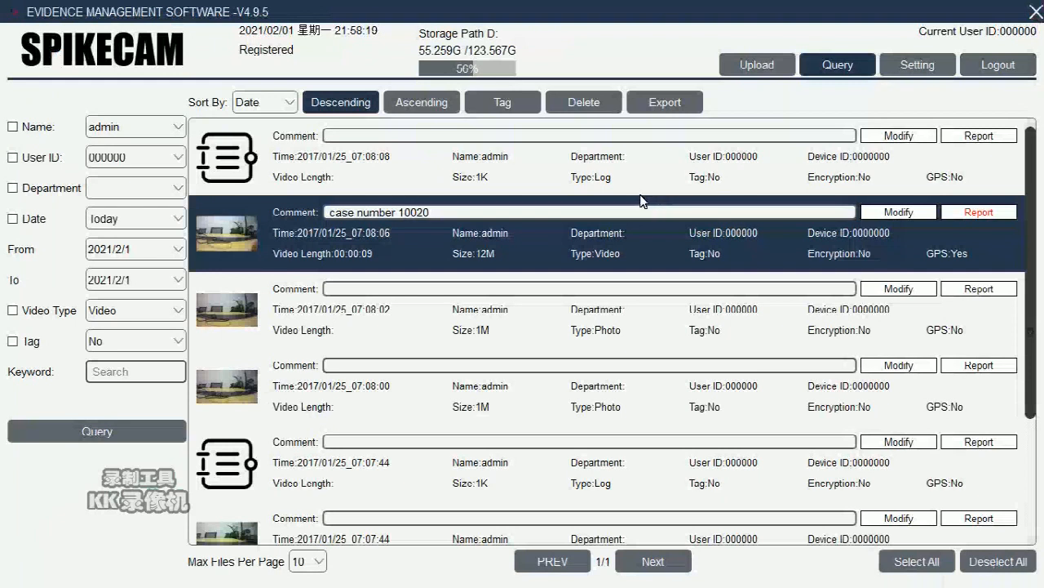
click(558, 190)
click(556, 238)
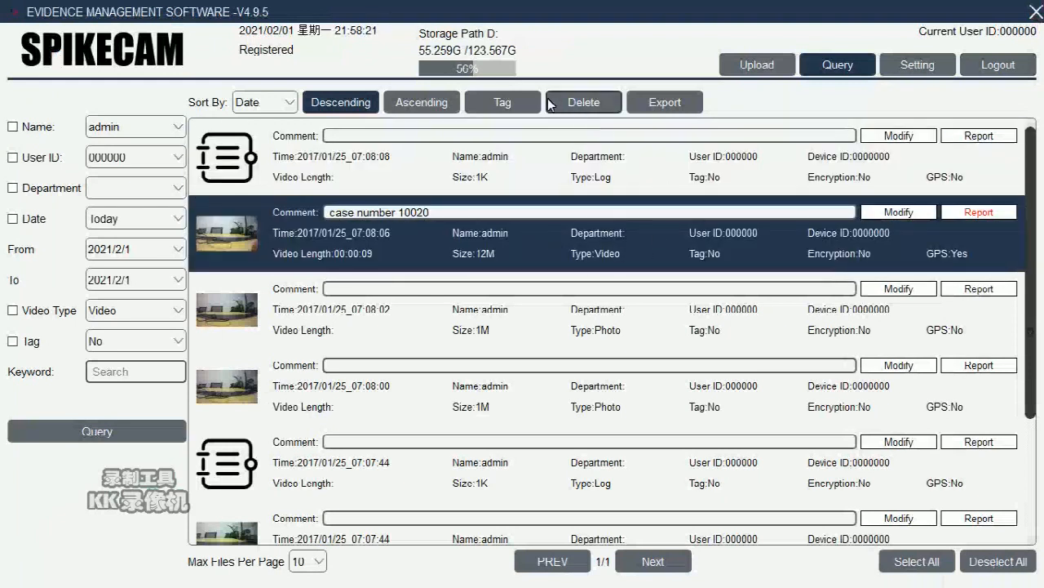
click(502, 104)
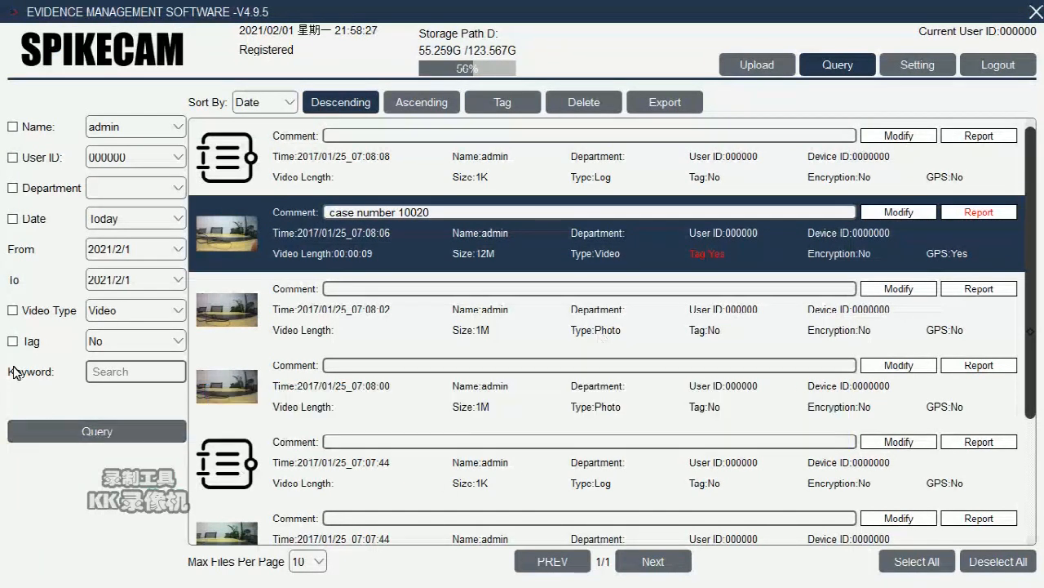
Step: Search the files for keyword 10020, then clear the keyword
click(144, 368)
text(10020)
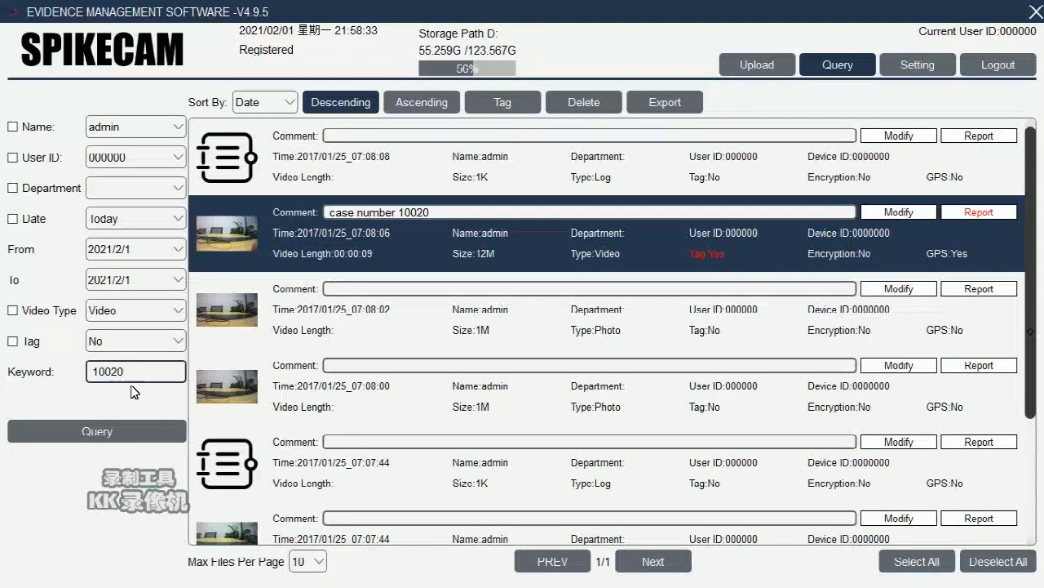
click(120, 427)
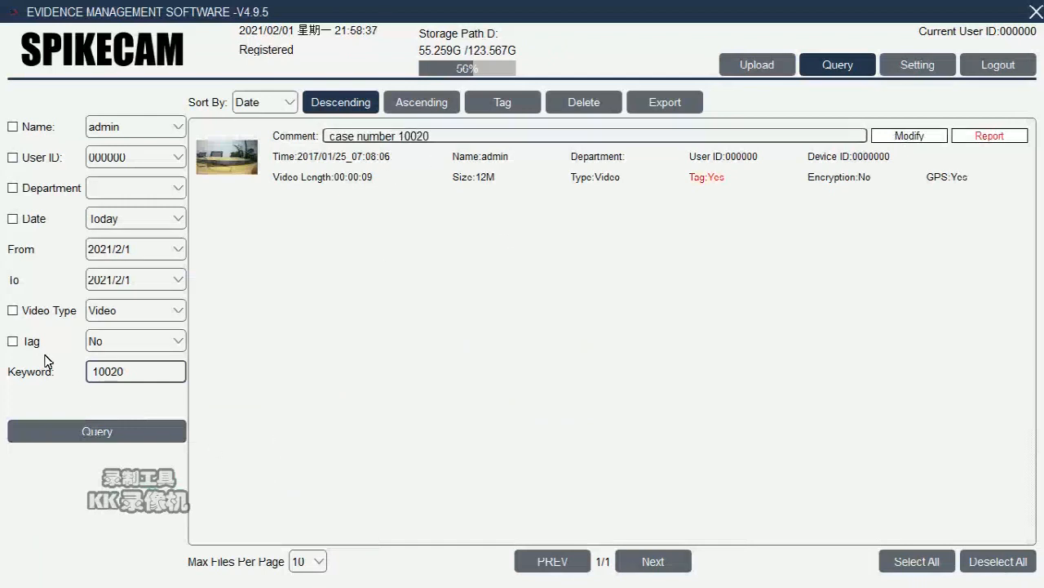
double_click(141, 371)
key(BackSpace)
Step: Query tagged files only, then remove the tag filter and list all files
click(34, 347)
click(173, 341)
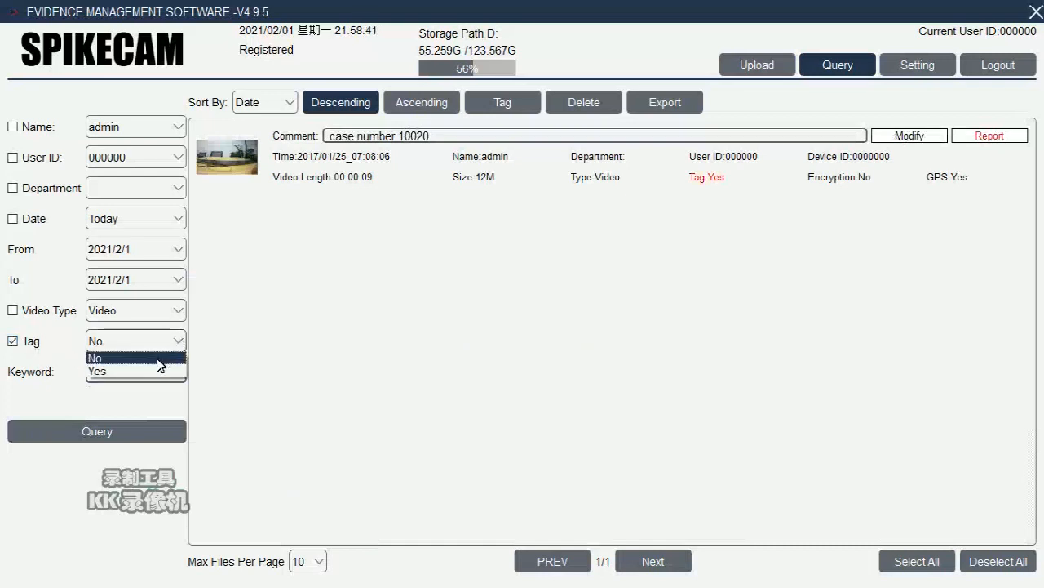
click(159, 371)
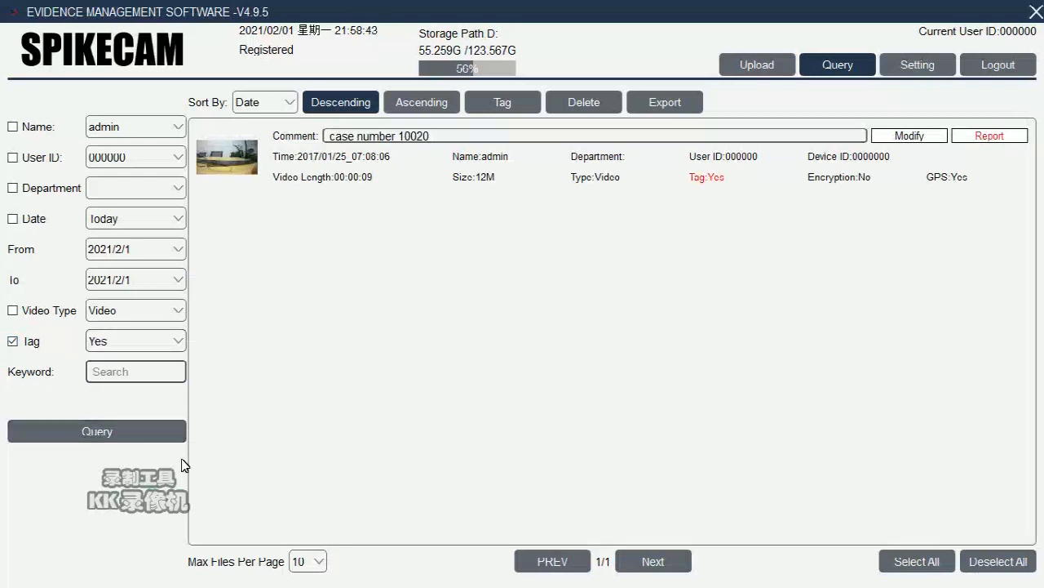
click(112, 433)
click(14, 341)
click(85, 432)
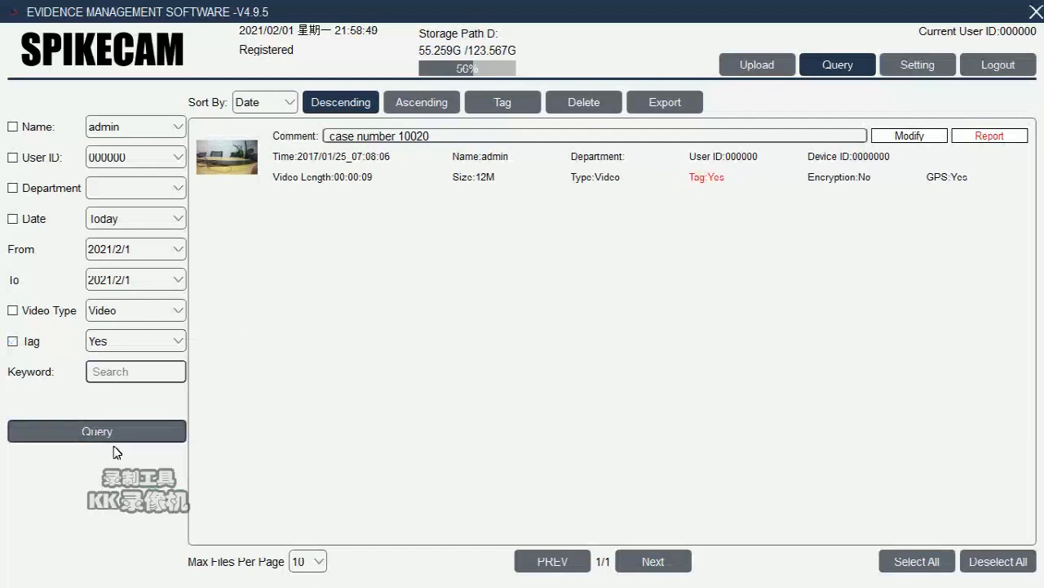
Step: Filter by file type Photo to list just the two photos
scroll(489, 420, down, 3)
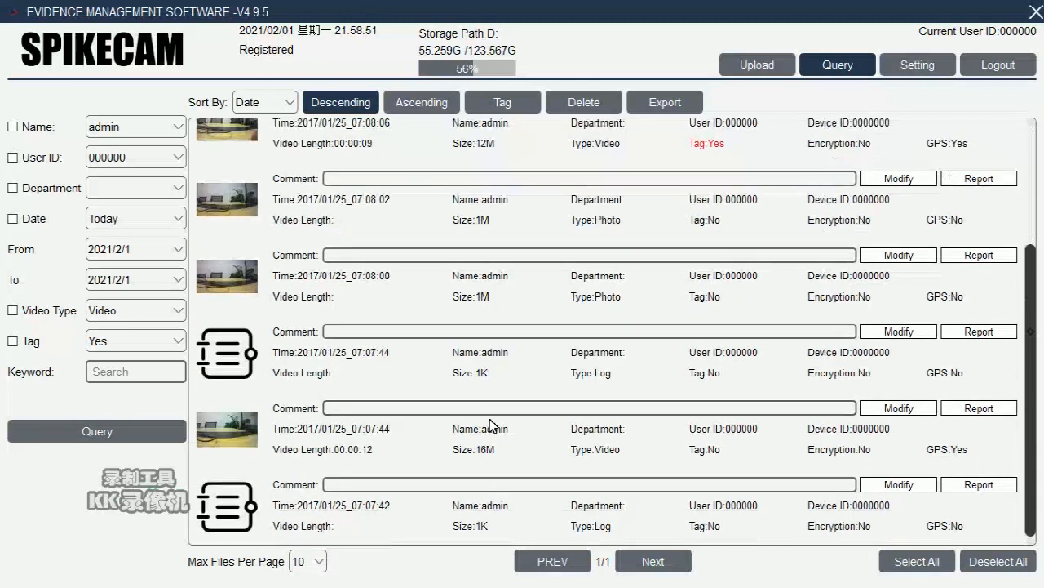
click(176, 312)
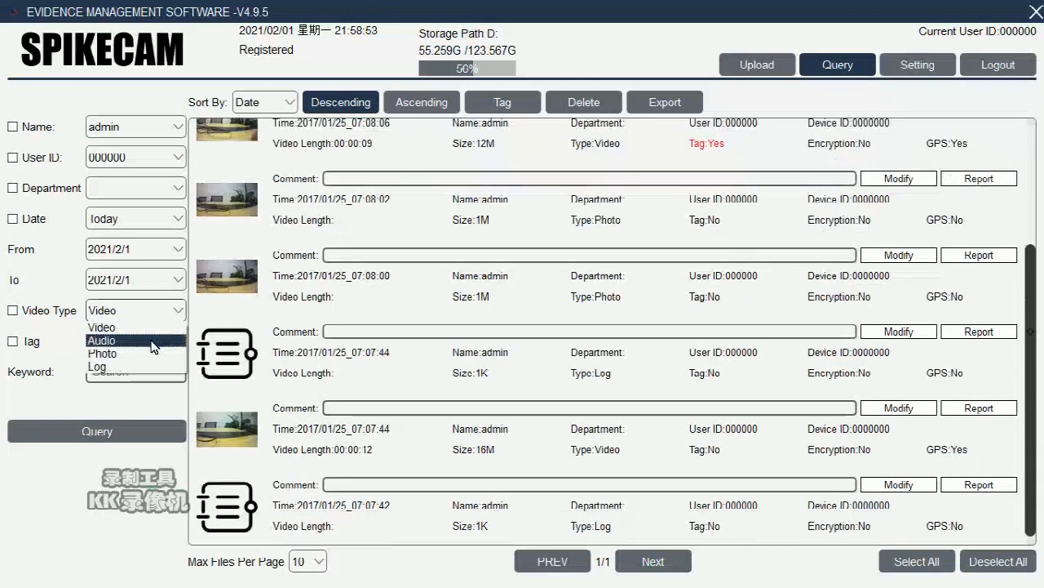
click(149, 353)
click(121, 429)
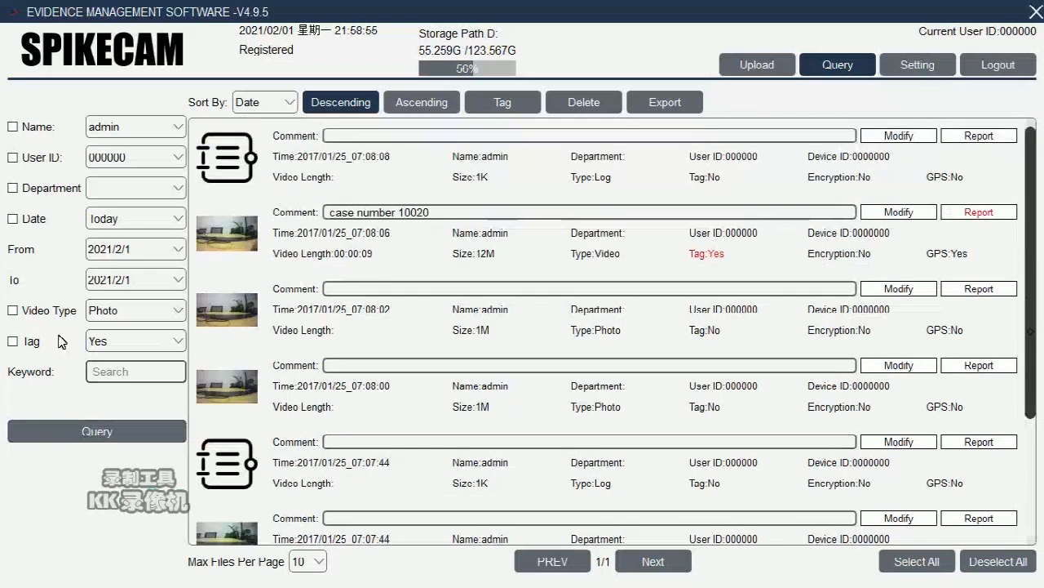
click(59, 320)
click(93, 430)
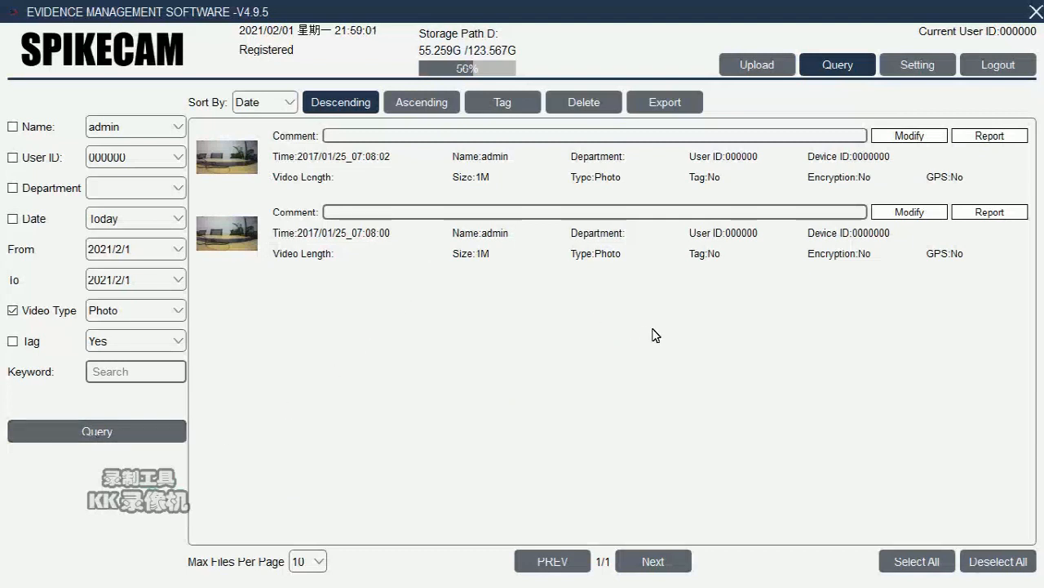
Step: Delete the 07:08:00 photo
click(520, 252)
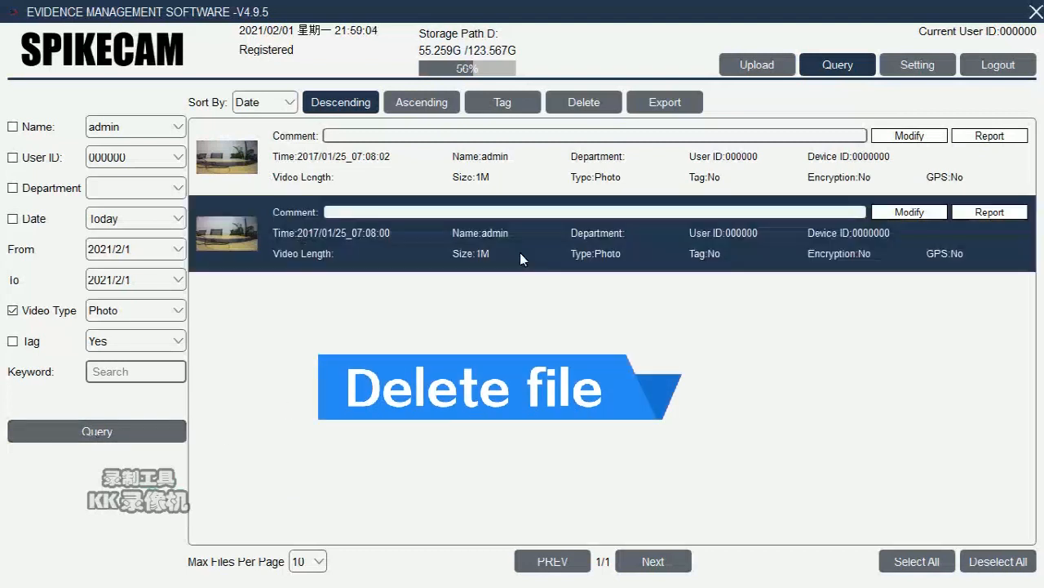
click(586, 106)
click(454, 352)
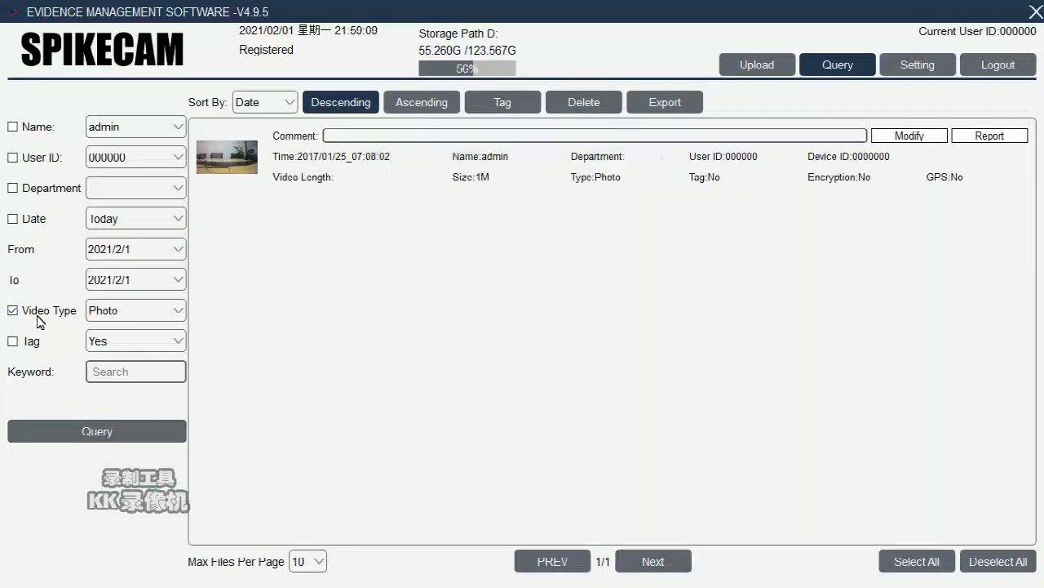
Step: List all files again, select and then deselect all, and open Settings
click(78, 424)
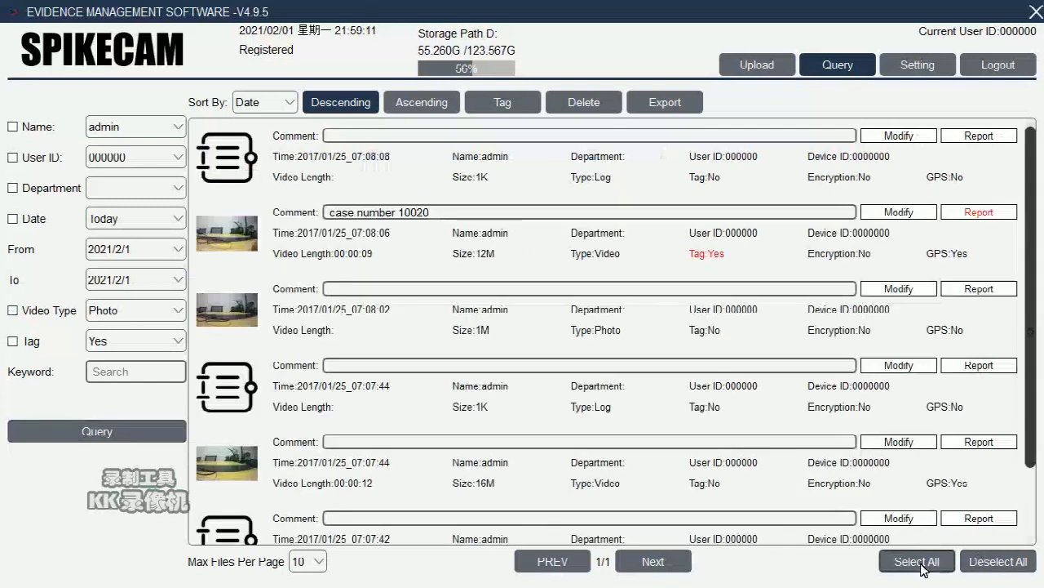
click(921, 566)
scroll(798, 495, down, 1)
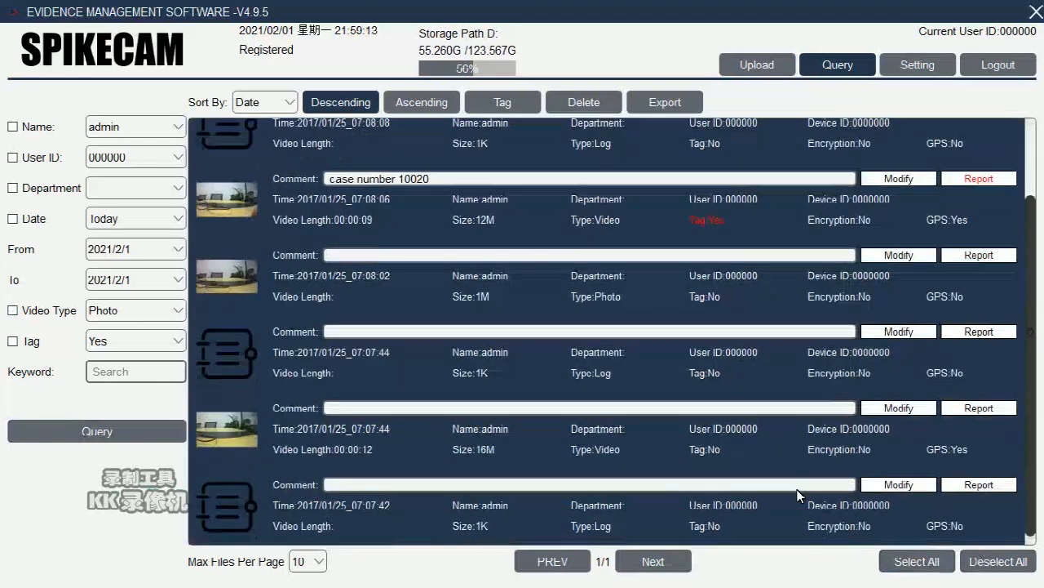
scroll(797, 493, up, 1)
click(998, 562)
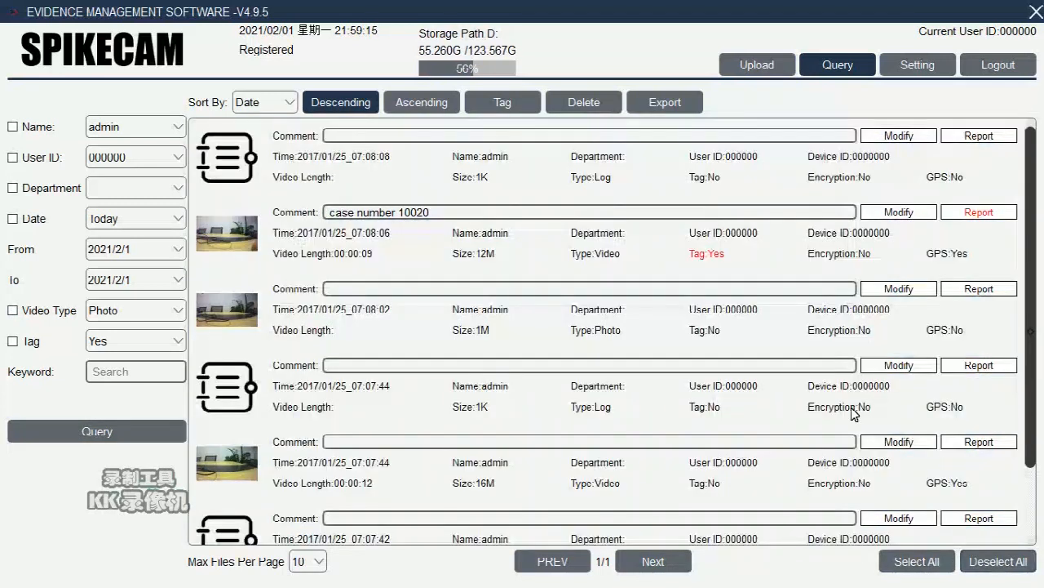
scroll(849, 415, down, 1)
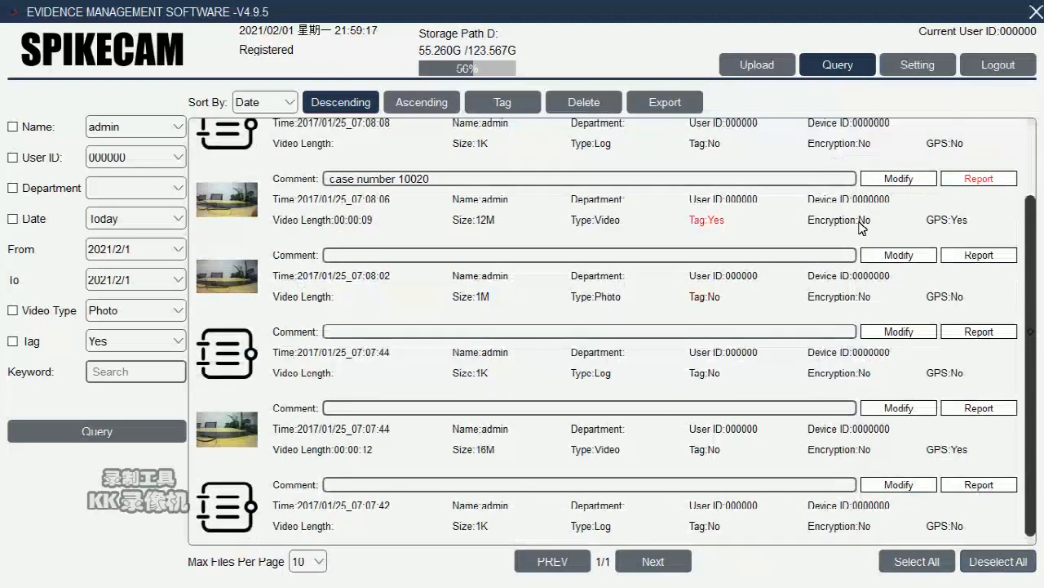
click(911, 63)
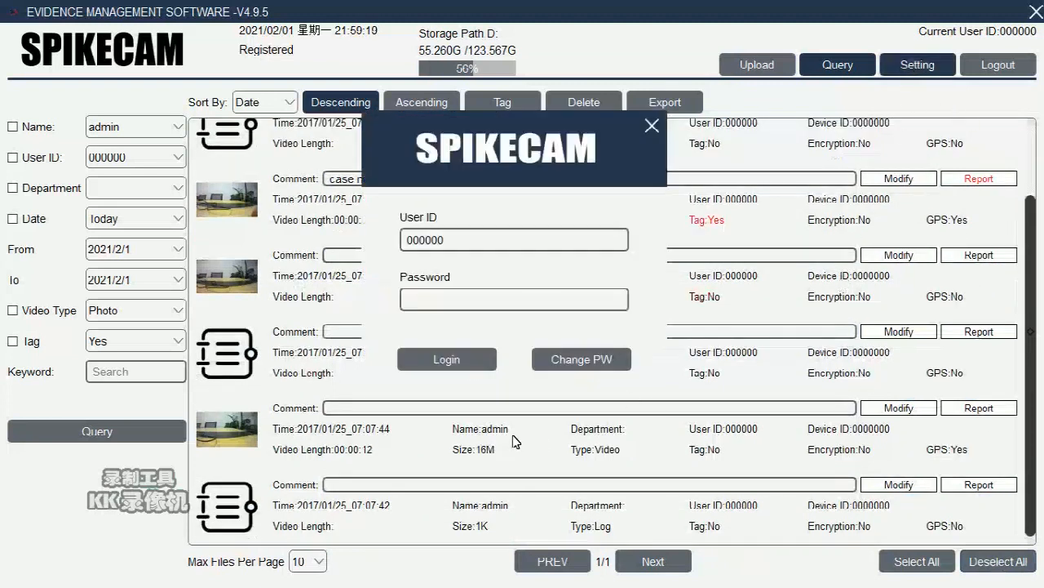
Step: Log in with the password and show the Device page (camera S2, 1080P video, 32M photos)
click(441, 300)
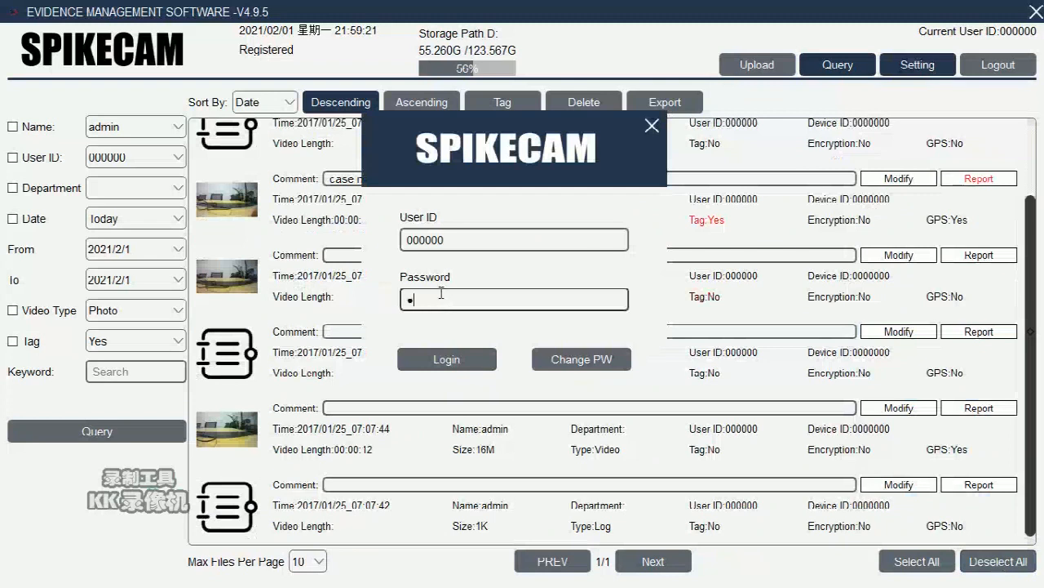
text(000000)
click(433, 356)
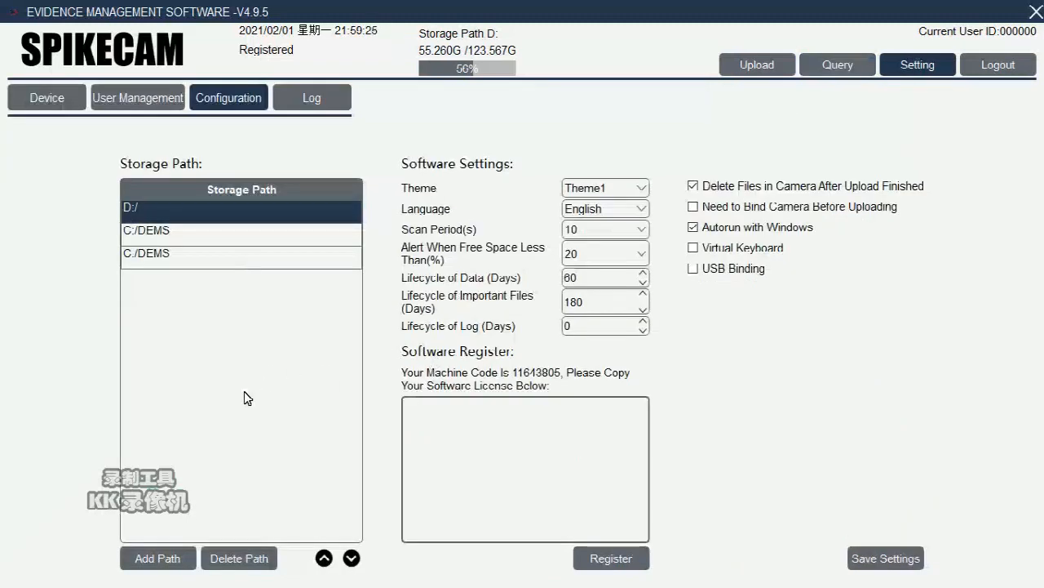
click(61, 97)
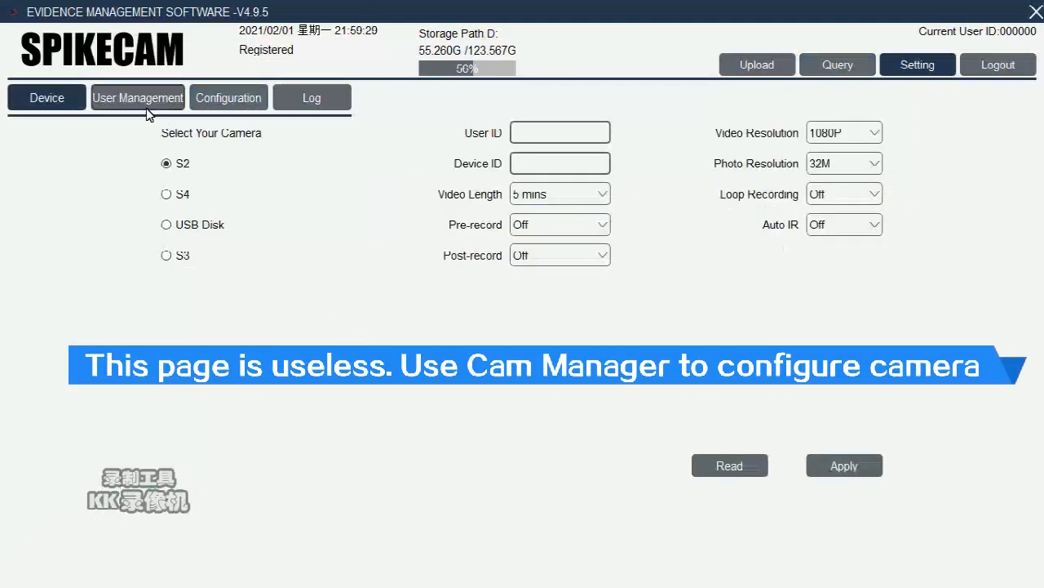
Step: In User Management, load Testuser's details as a template for the new user
click(125, 101)
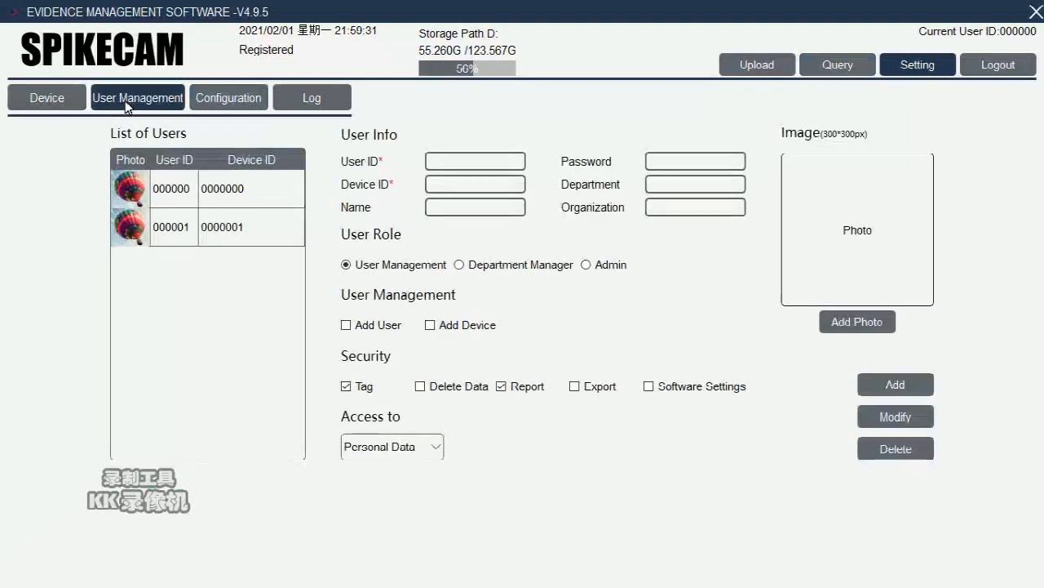
click(192, 191)
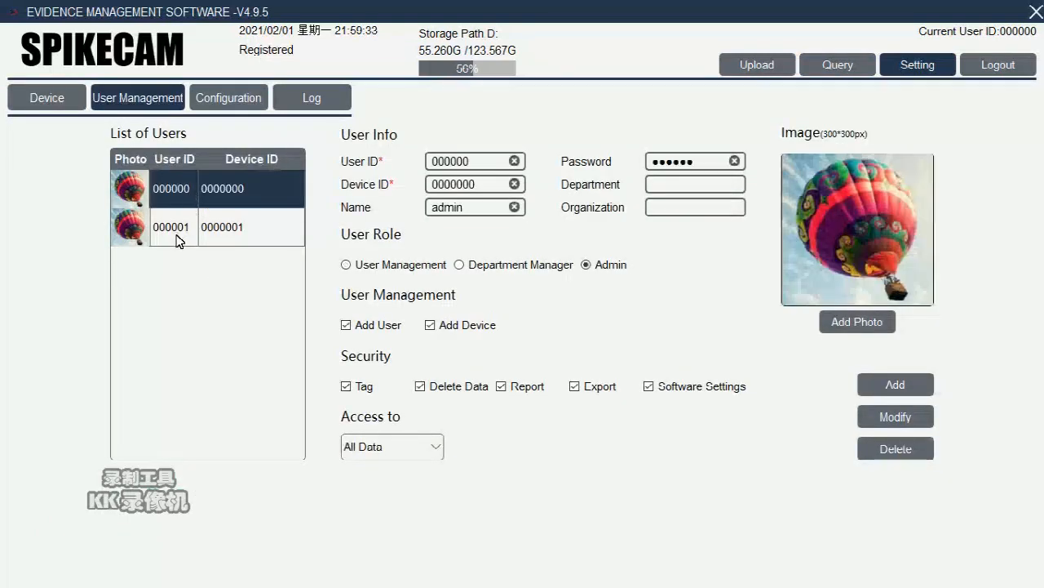
click(174, 233)
click(175, 198)
click(173, 227)
Step: Change the ID, device ID and name to Testuser2, with department and organization bb
click(482, 164)
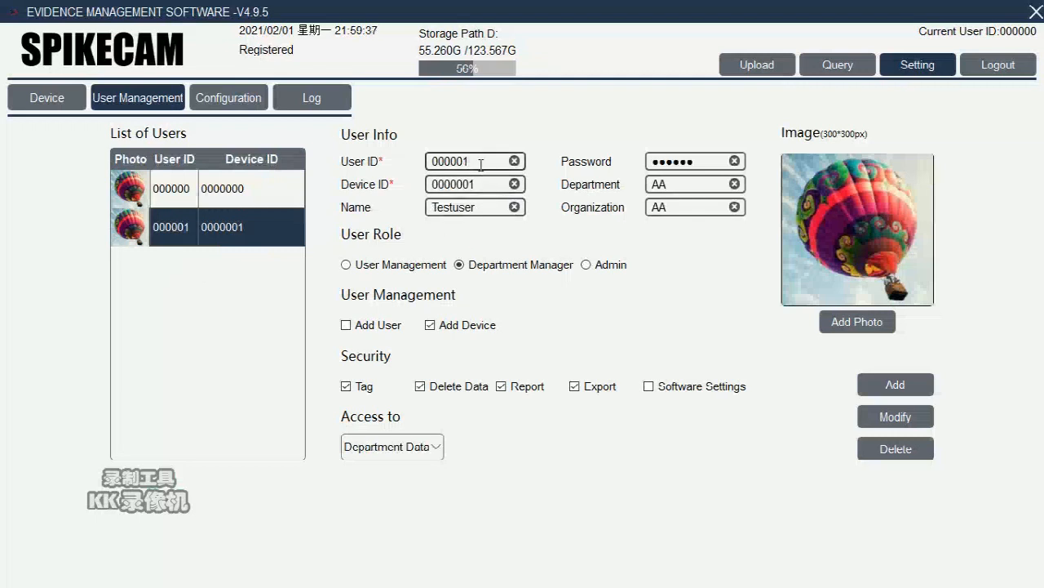
text(2)
click(501, 186)
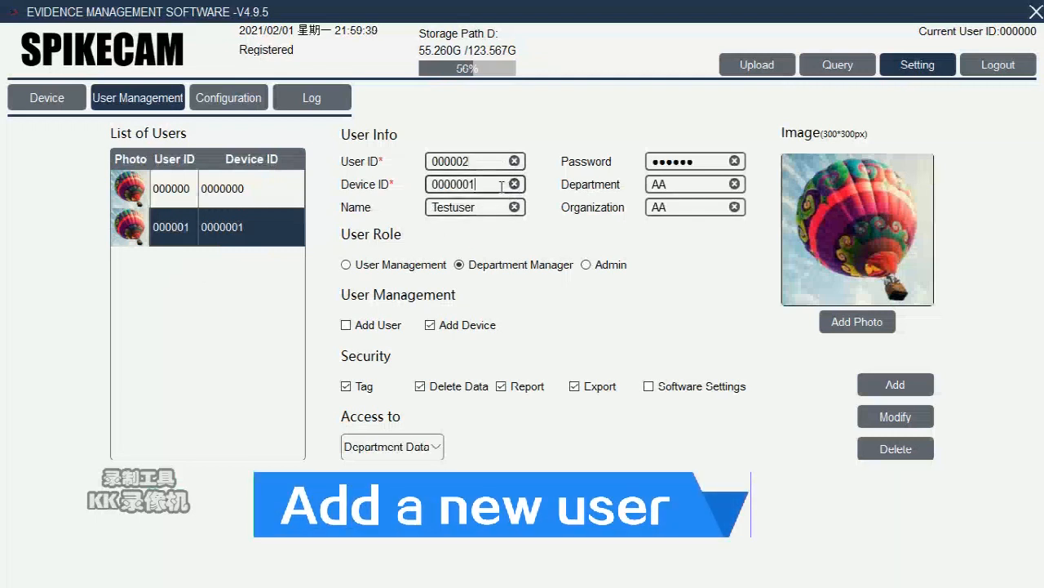
key(Tab)
text(2)
key(Tab)
text(bb)
key(Tab)
text(bb)
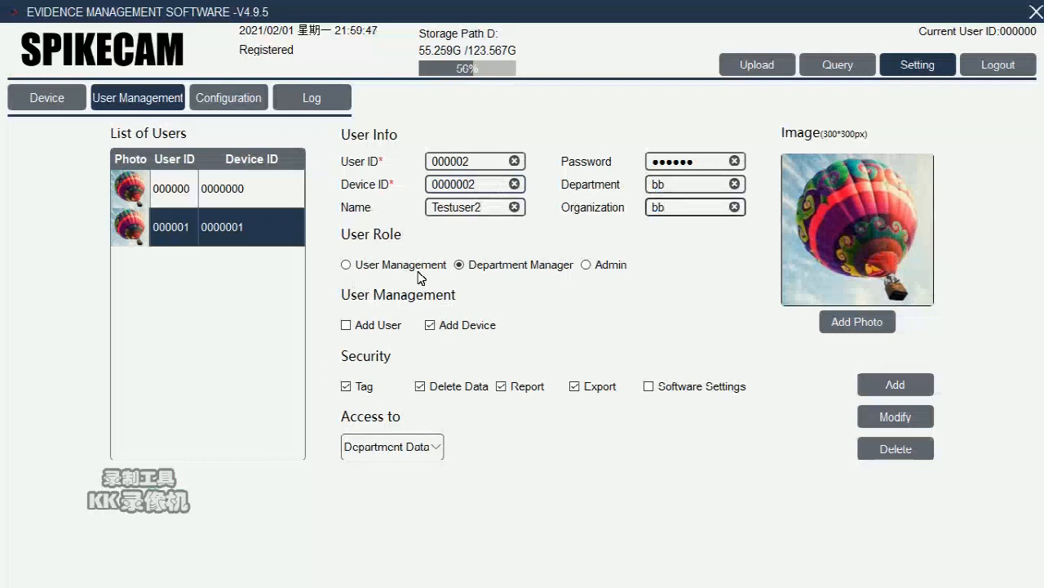
Step: Compare the User Management and Admin roles, keeping Department Manager
click(393, 270)
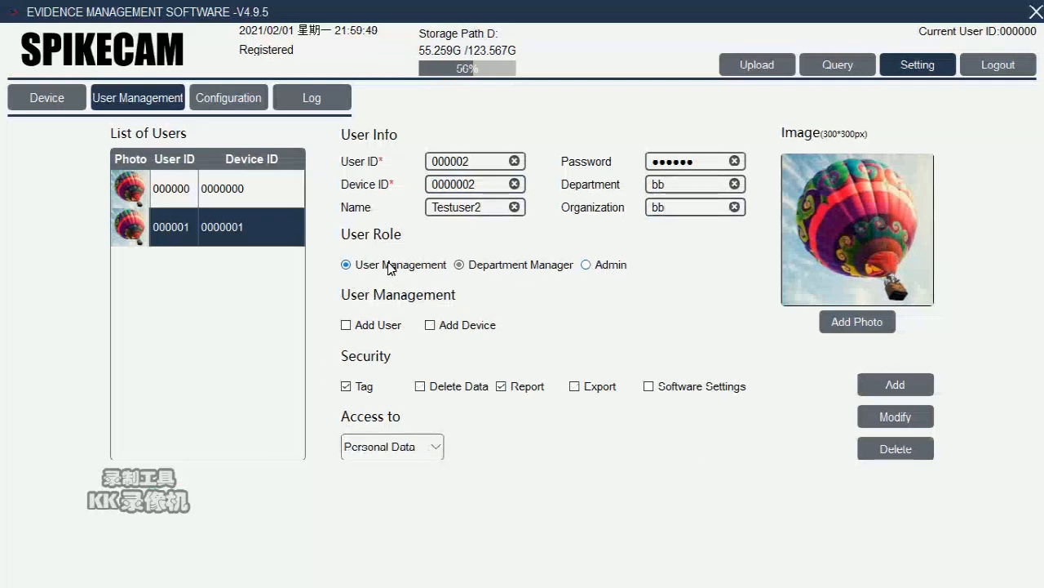
click(489, 272)
click(607, 268)
click(500, 267)
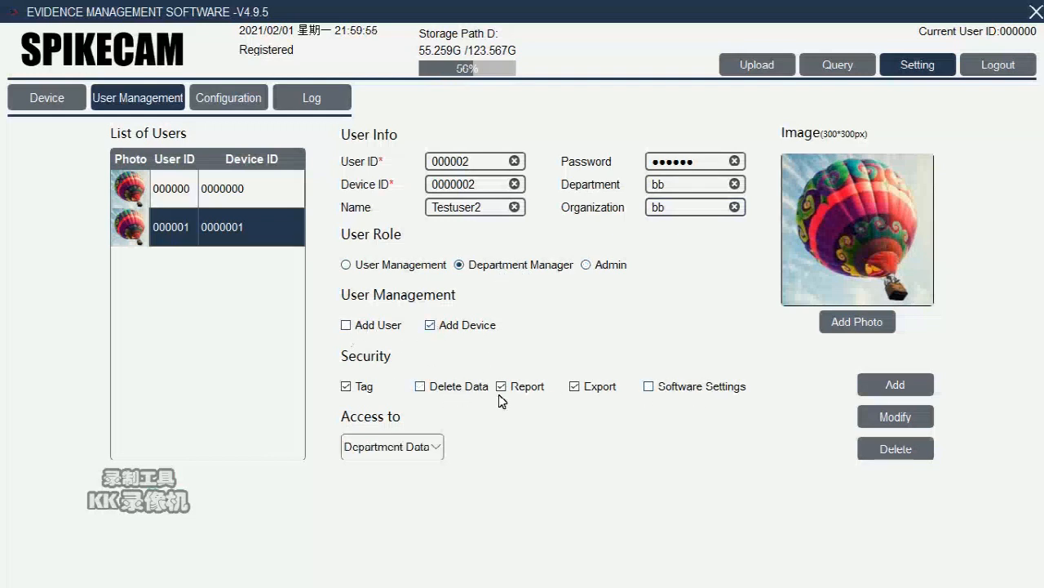
Step: Allow Delete Data with All Data access, add the user, and open Configuration
click(433, 391)
click(430, 446)
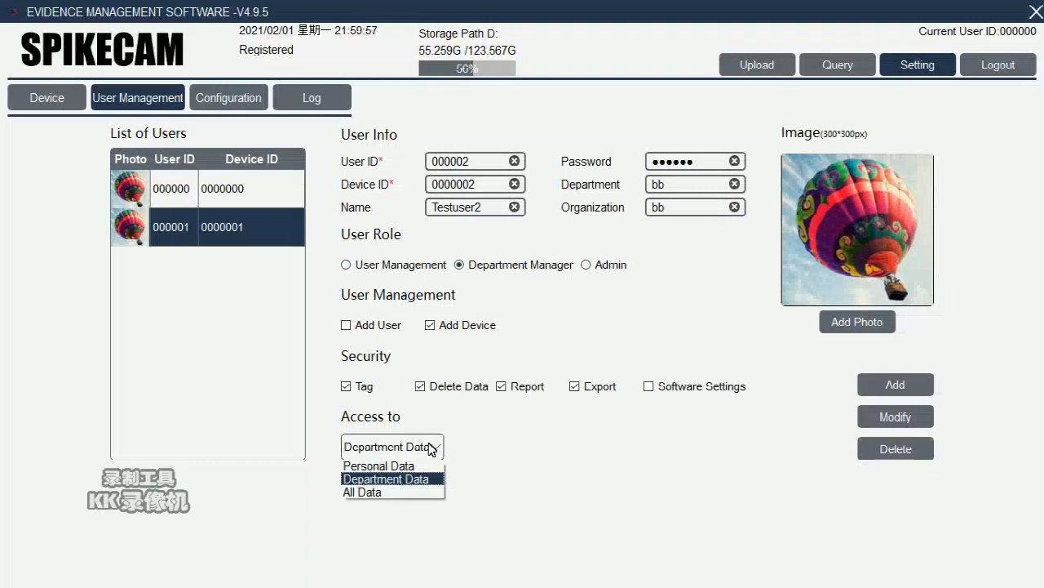
click(415, 492)
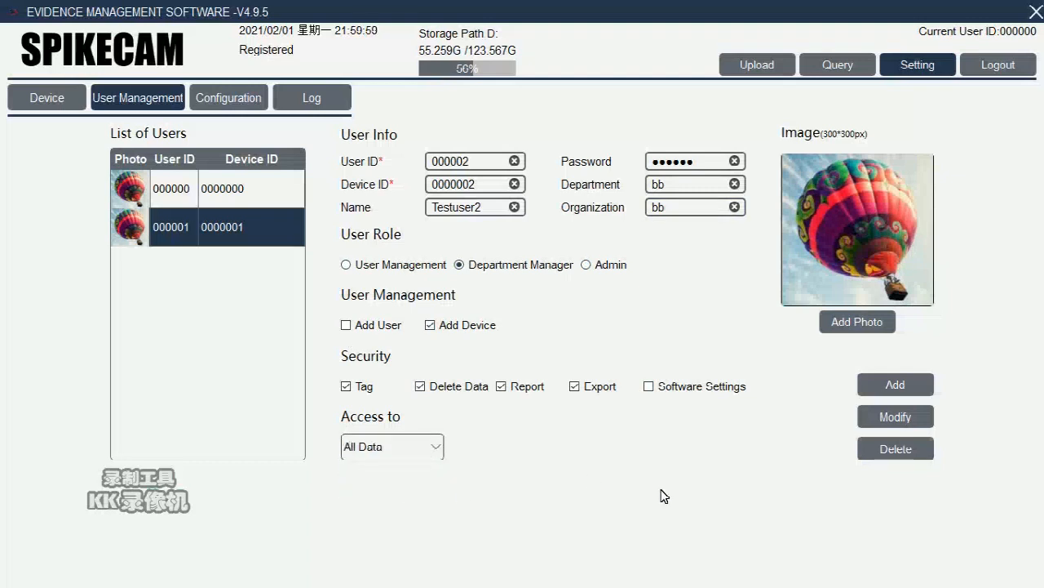
click(897, 387)
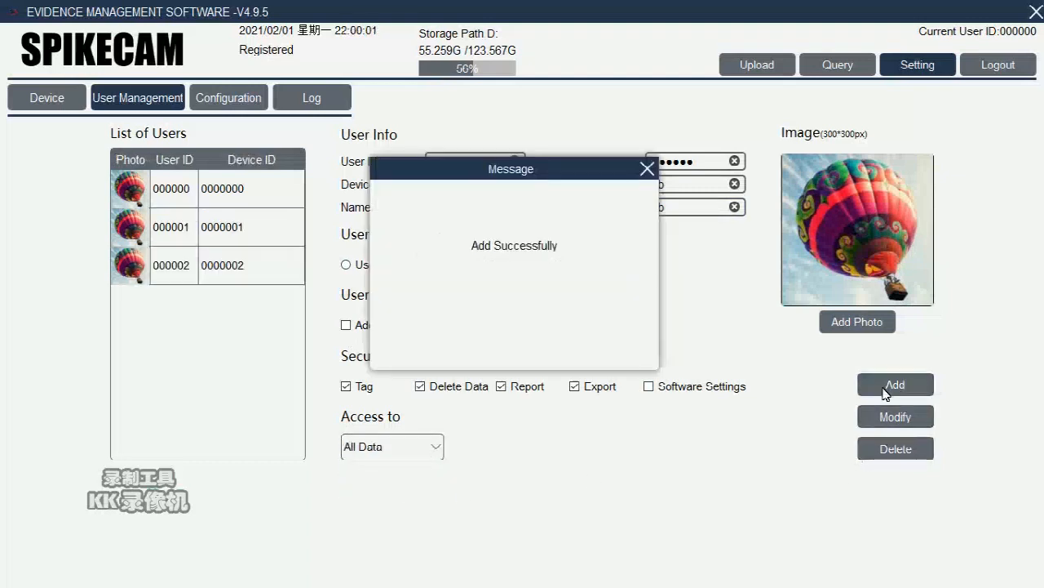
click(648, 169)
click(278, 267)
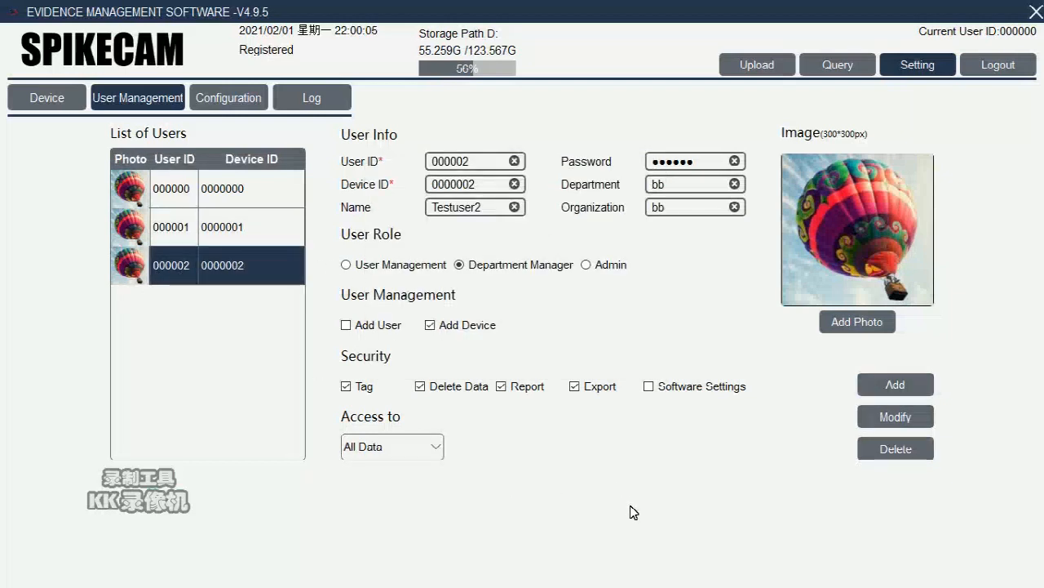
click(256, 105)
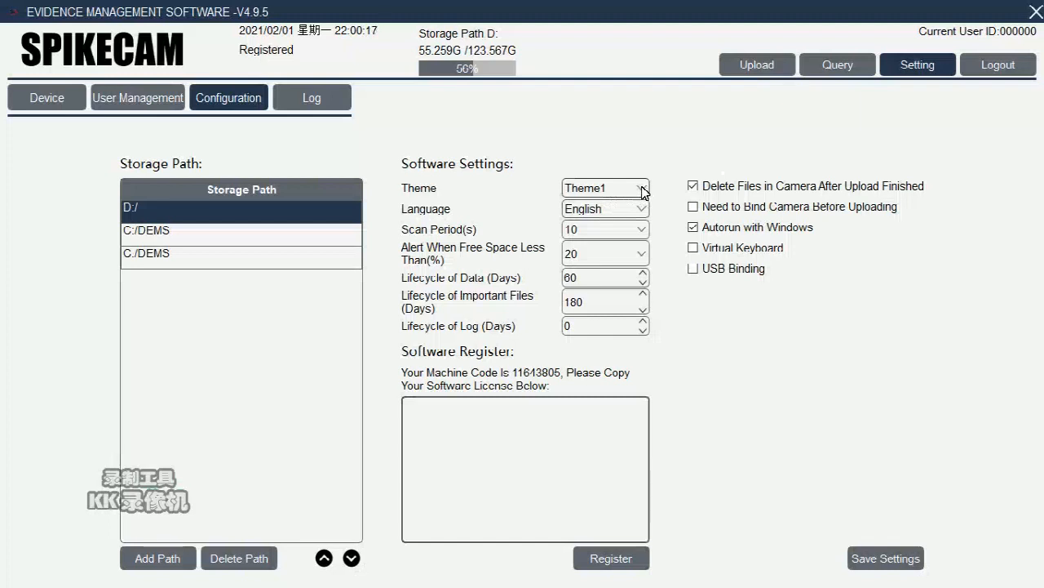
Step: Keep English as the language, set the free-space alert to 10%, and set data lifecycle to 30 days
click(643, 214)
click(640, 221)
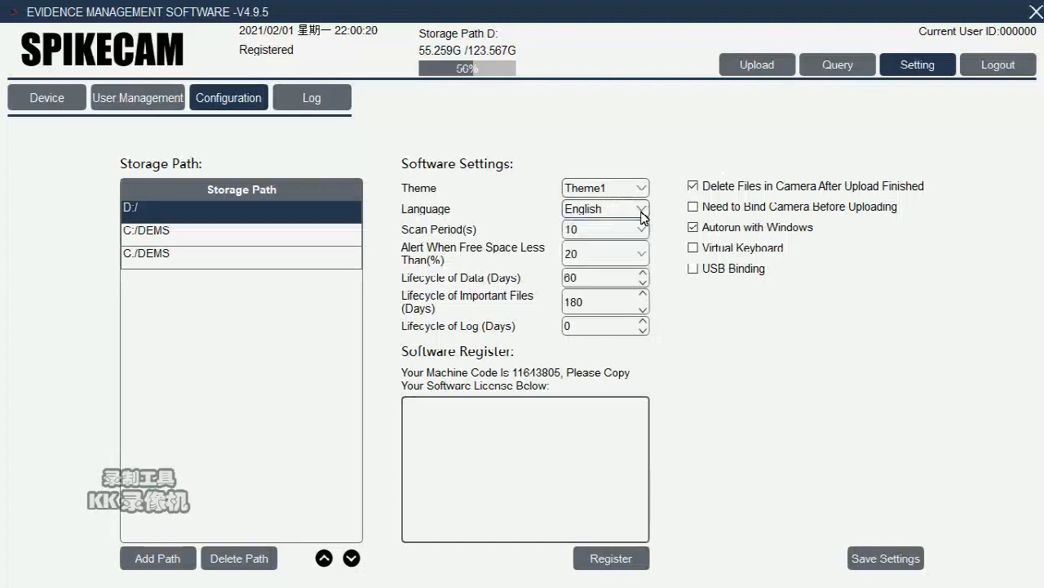
click(636, 258)
click(617, 271)
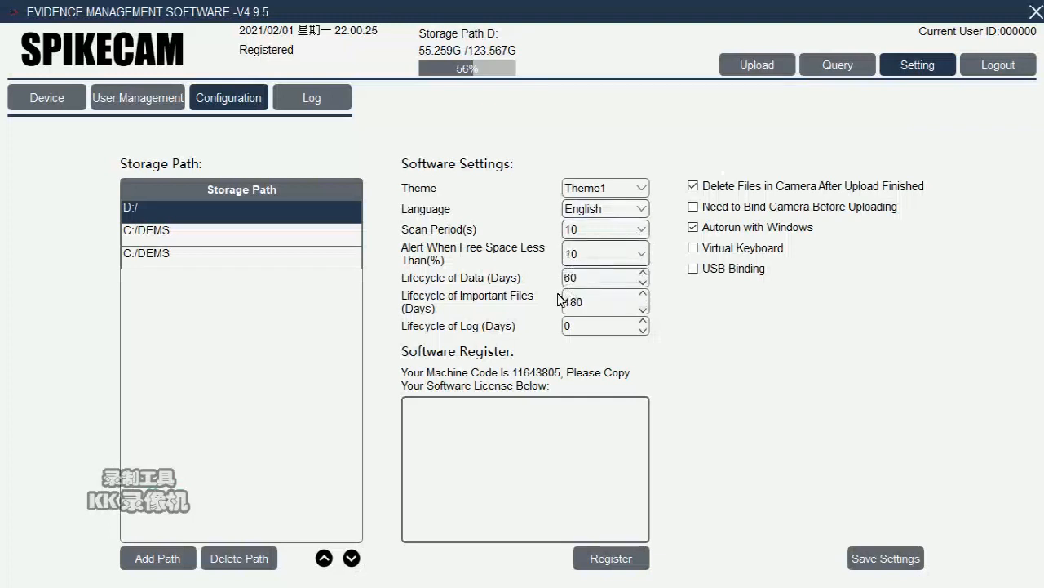
drag(628, 279, 495, 286)
text(30)
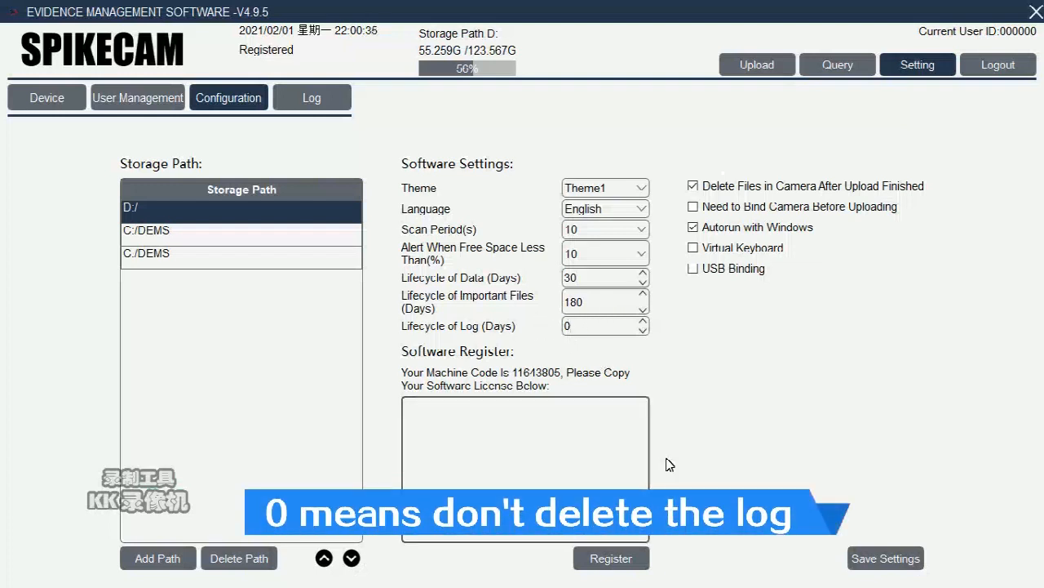
Step: Turn off autorun with Windows, save the settings, and select the machine code
click(785, 235)
click(890, 555)
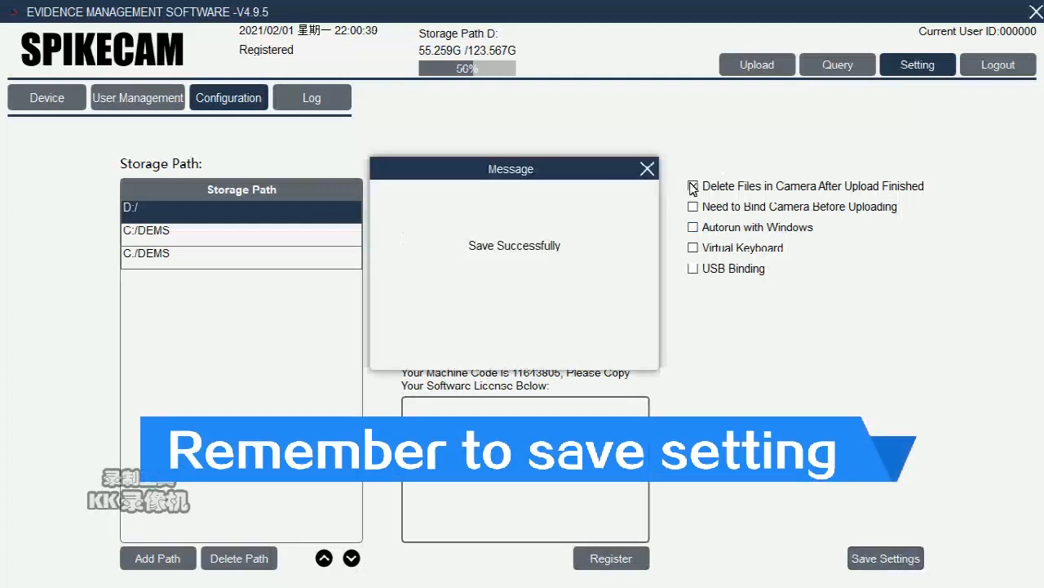
click(647, 172)
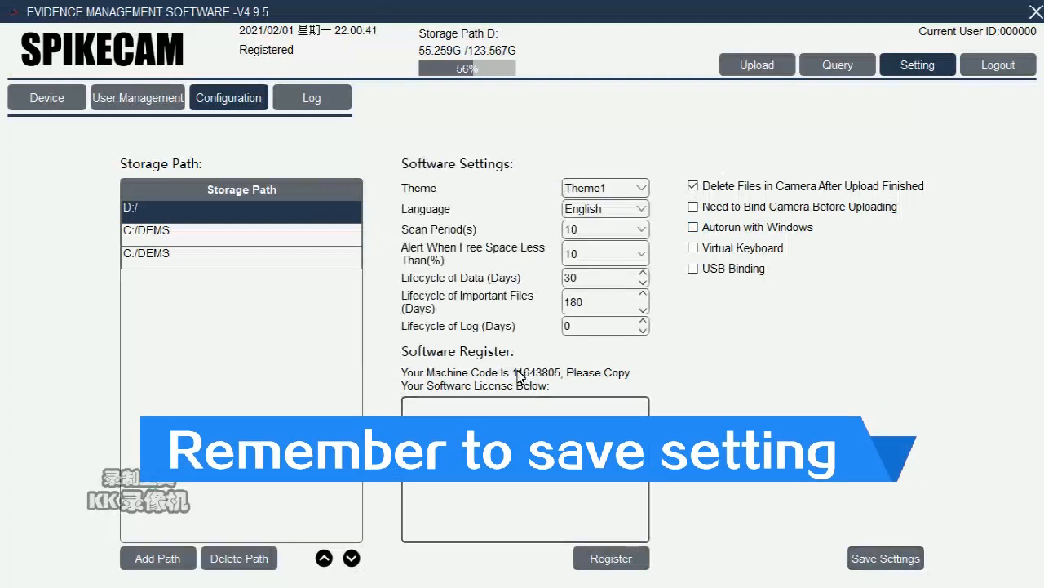
drag(512, 374, 559, 376)
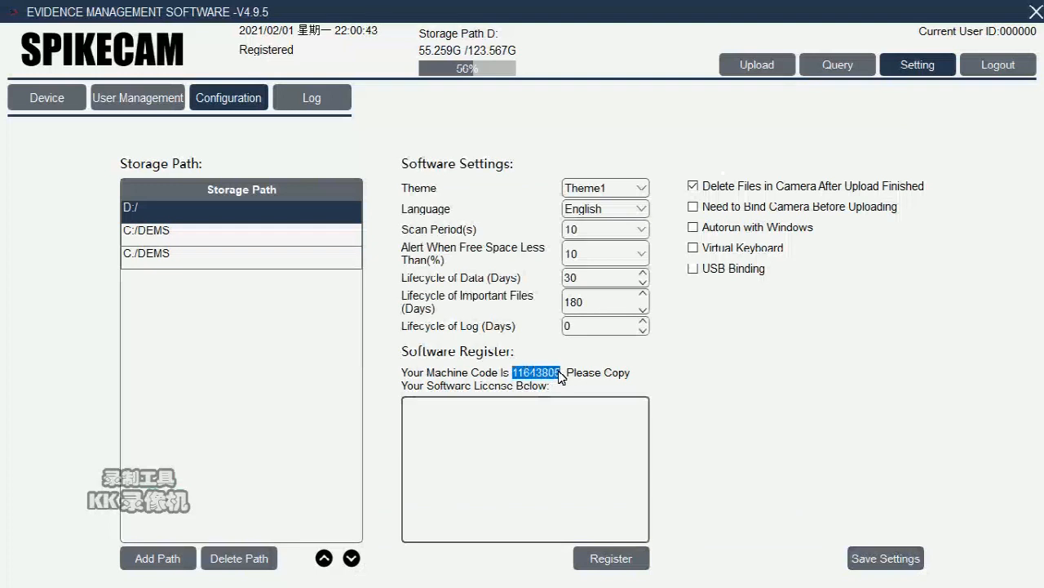
Step: Copy the machine code and attempt registration with an empty licence field, dismissing the warning
right_click(551, 376)
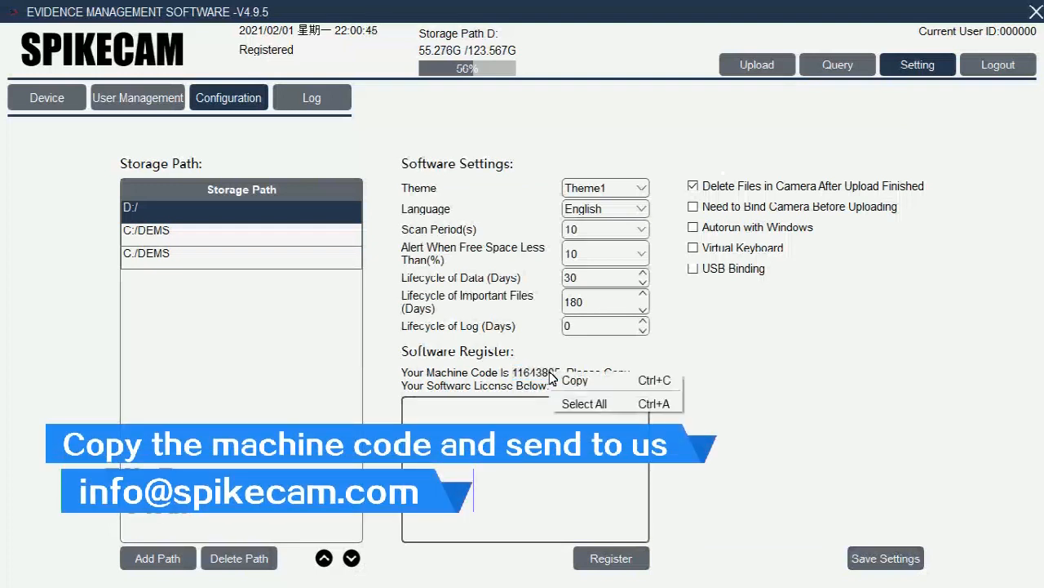
click(573, 380)
right_click(571, 377)
click(573, 381)
click(525, 480)
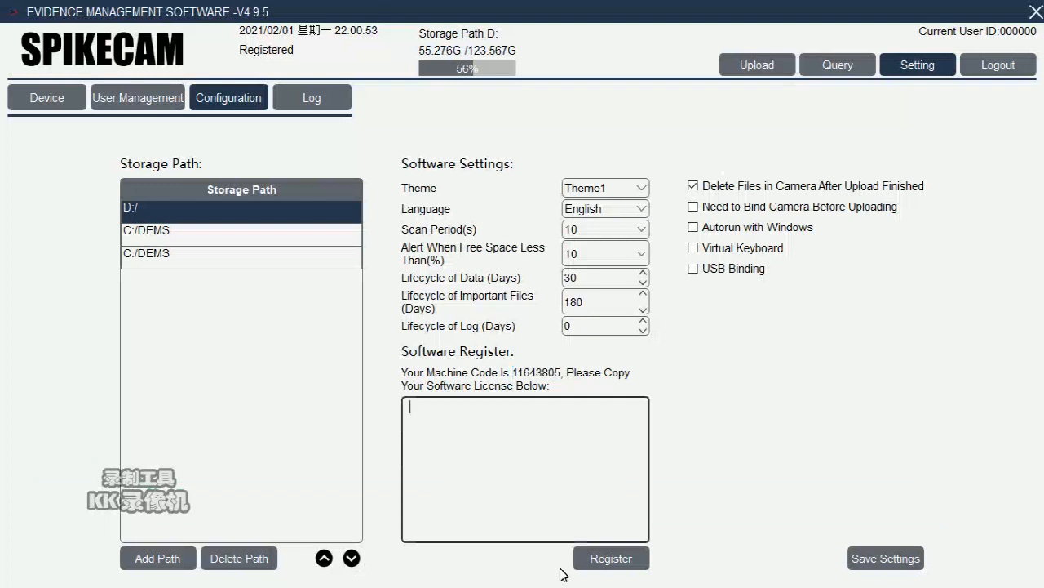
click(626, 565)
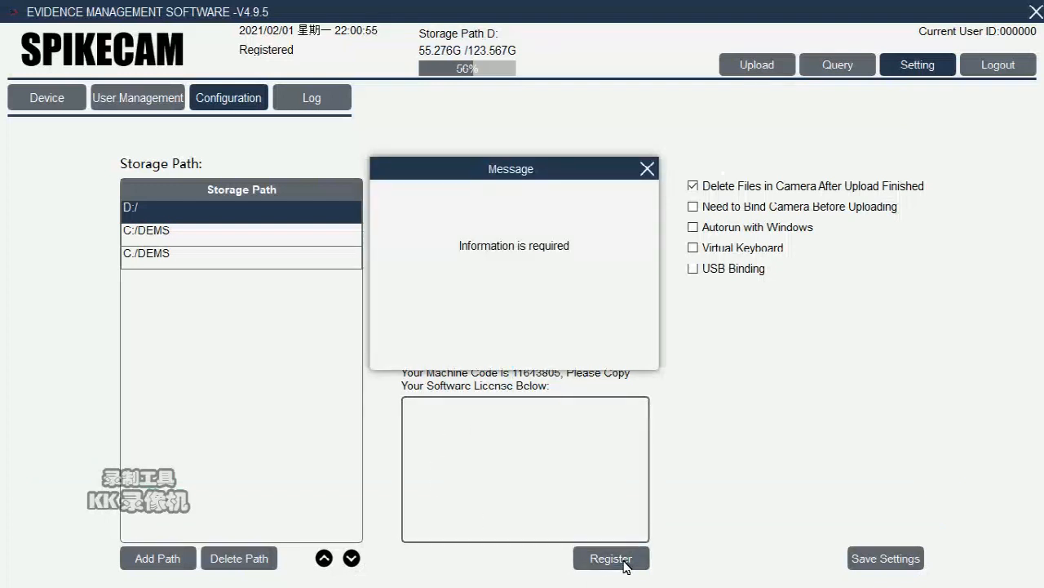
click(647, 169)
Step: Save the settings again and dismiss the confirmation
click(886, 558)
click(649, 172)
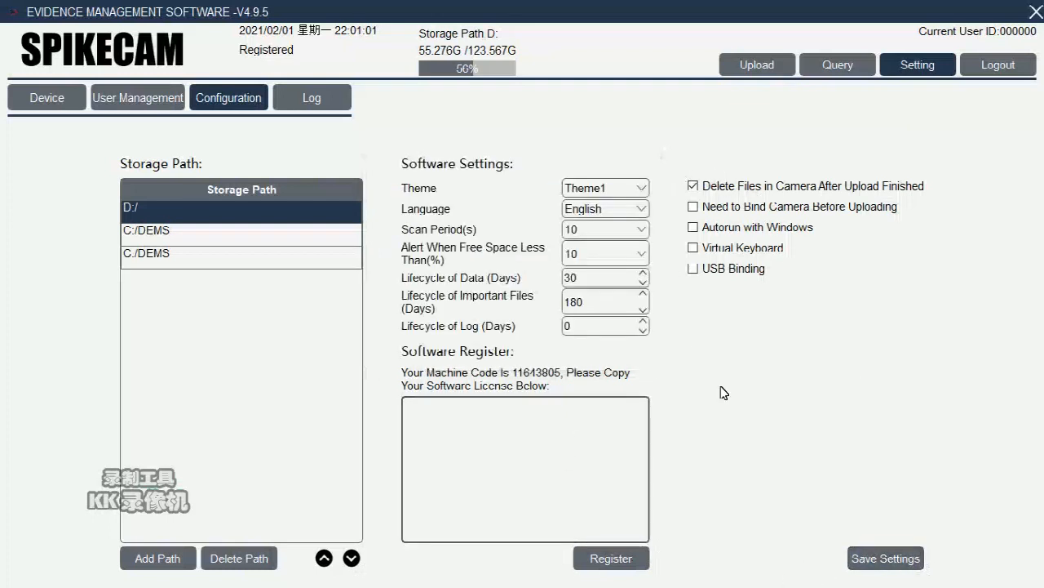
click(315, 99)
Step: Read the 2021/2/1 log entries and download the log to the Desktop folder
click(117, 139)
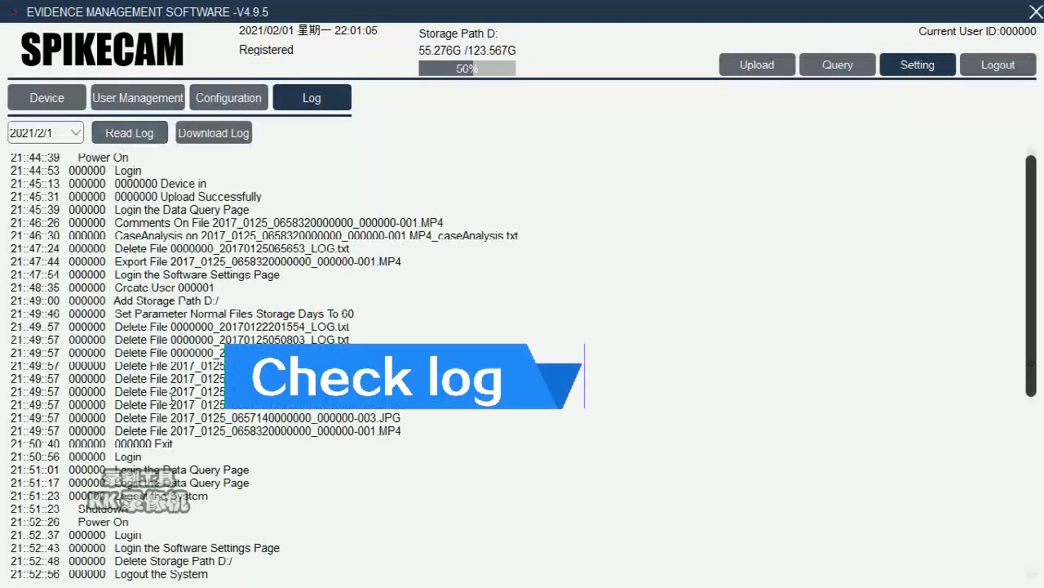
scroll(189, 405, down, 5)
scroll(189, 405, up, 5)
click(234, 144)
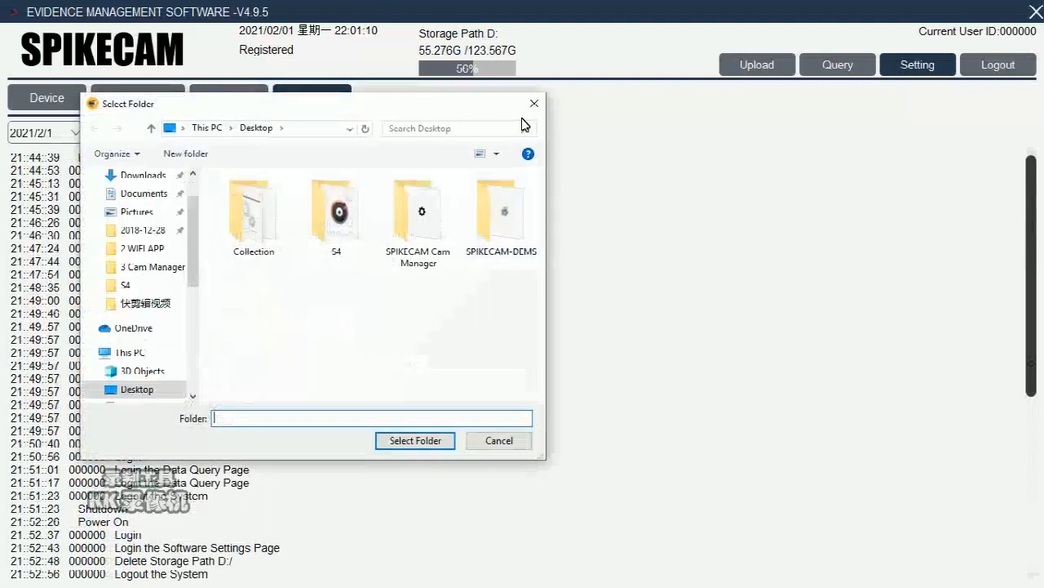
click(139, 390)
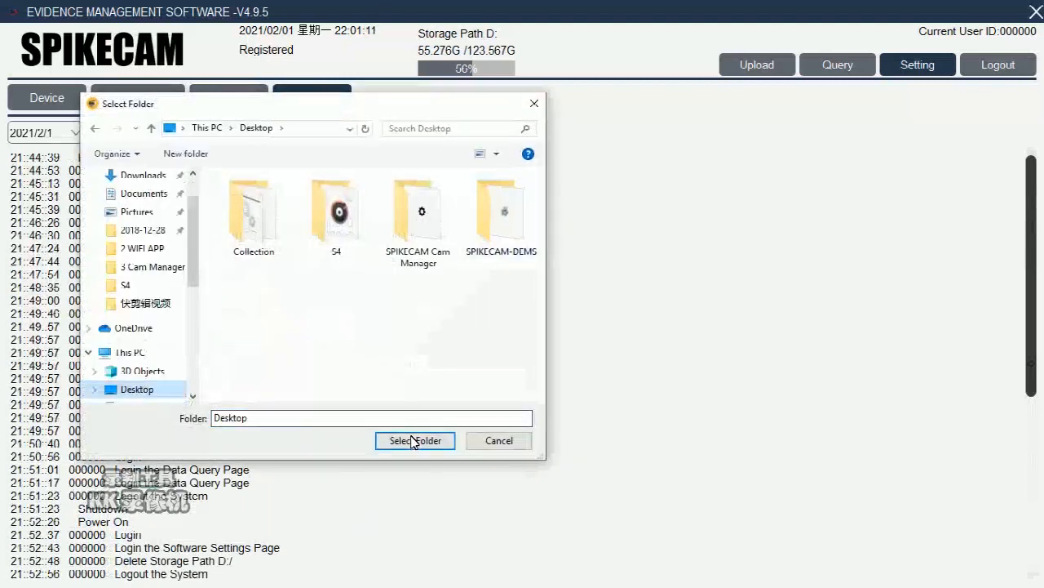
click(414, 440)
click(650, 169)
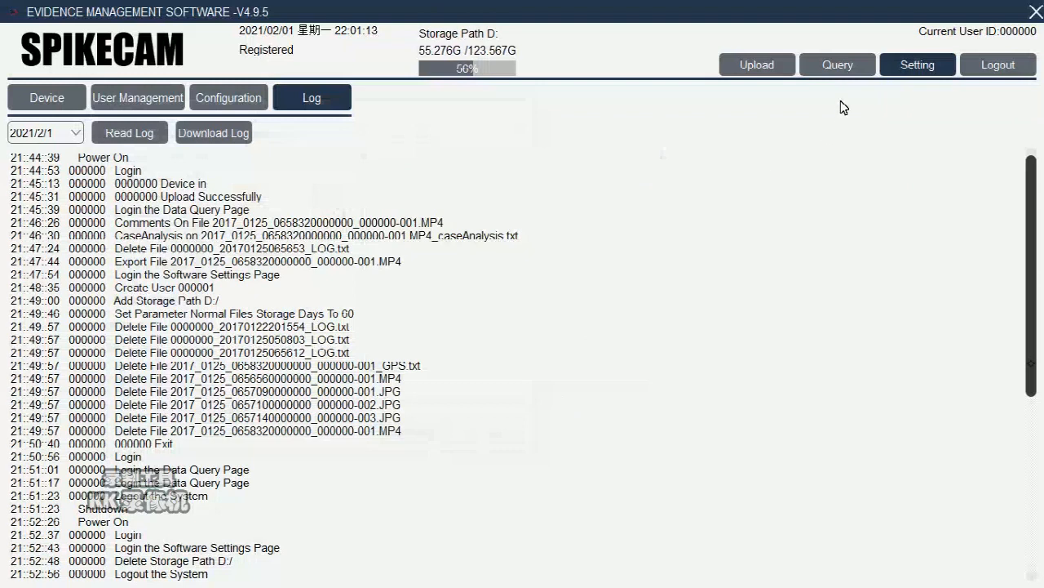
Step: Return to the Upload page, then log out by entering the account password and confirming Yes
click(756, 64)
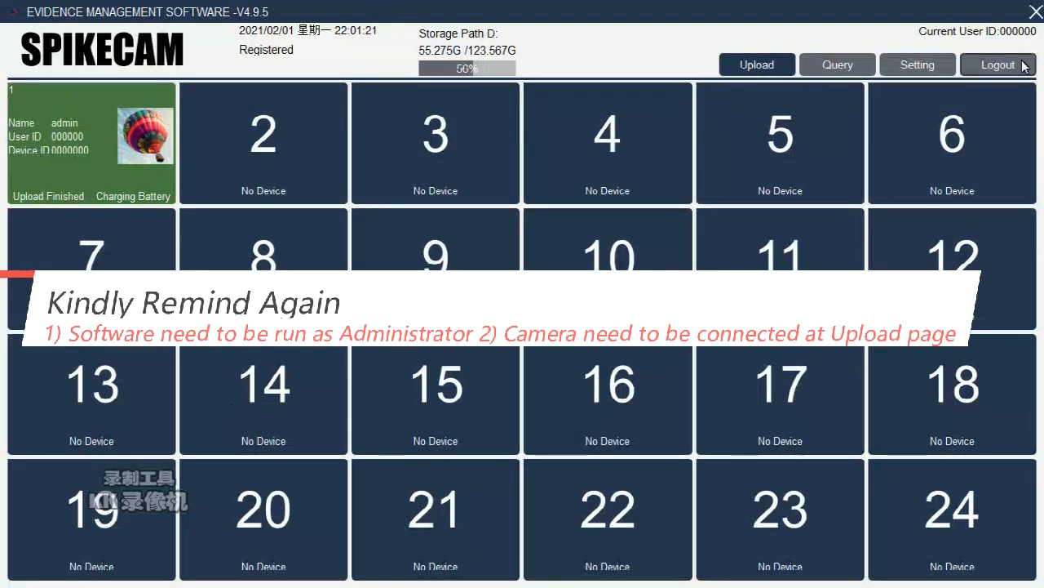
click(999, 72)
click(484, 302)
text(000000)
click(478, 361)
click(480, 362)
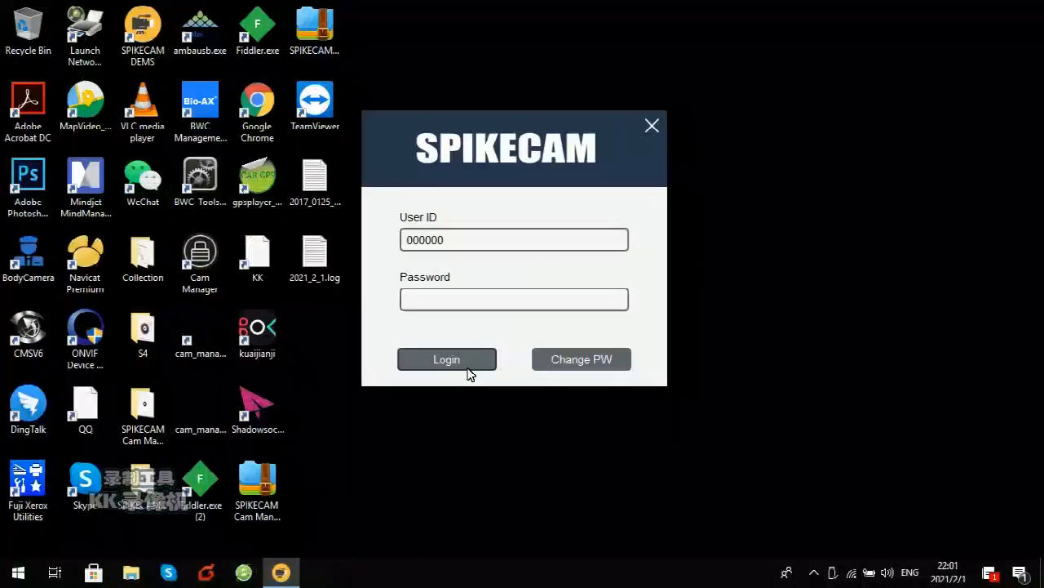